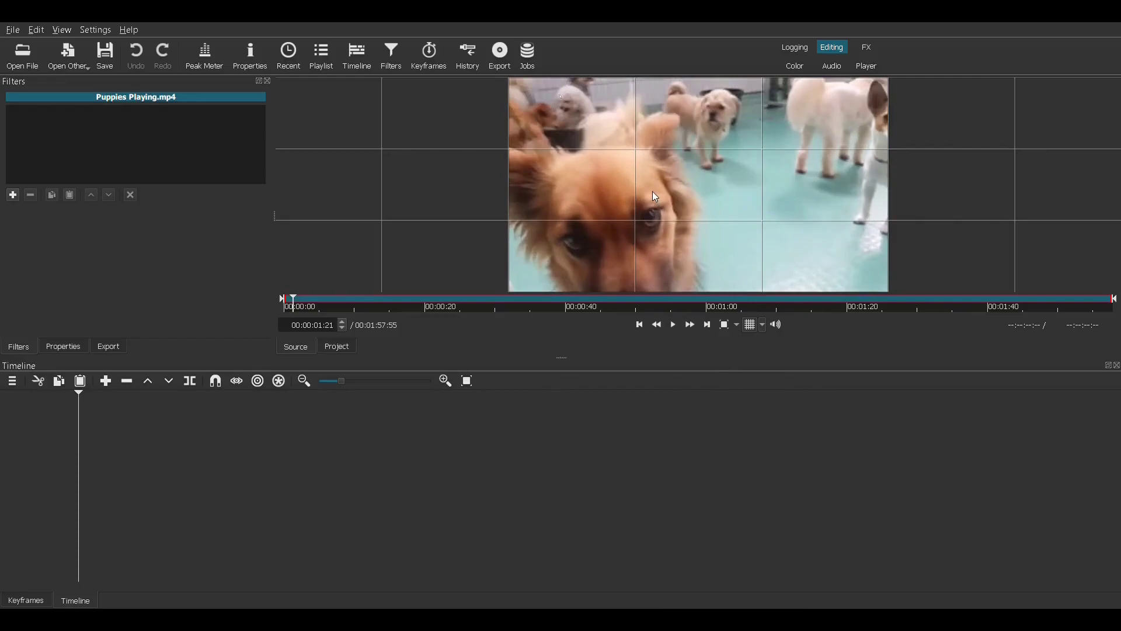
- Place the puppies clip on V1, enlarge the timeline panel, and add video track V2
{"action": "left_click_drag", "start_coordinate": [654, 196], "coordinate": [326, 474]}
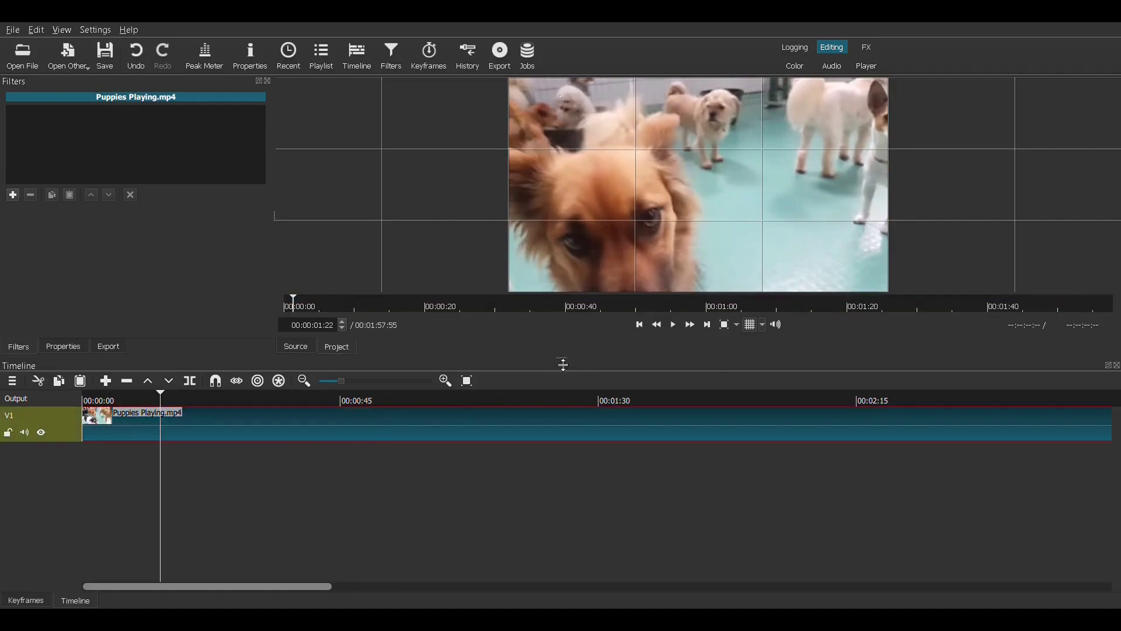
{"action": "left_click_drag", "start_coordinate": [570, 363], "coordinate": [586, 290]}
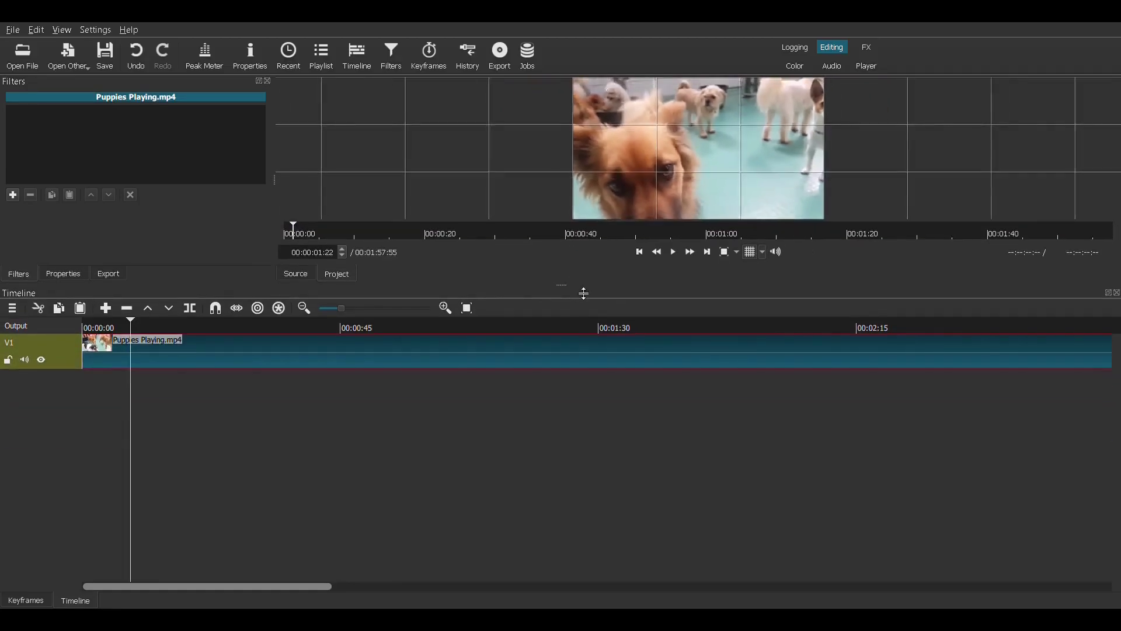
{"action": "right_click", "coordinate": [165, 412]}
{"action": "mouse_move", "coordinate": [192, 419]}
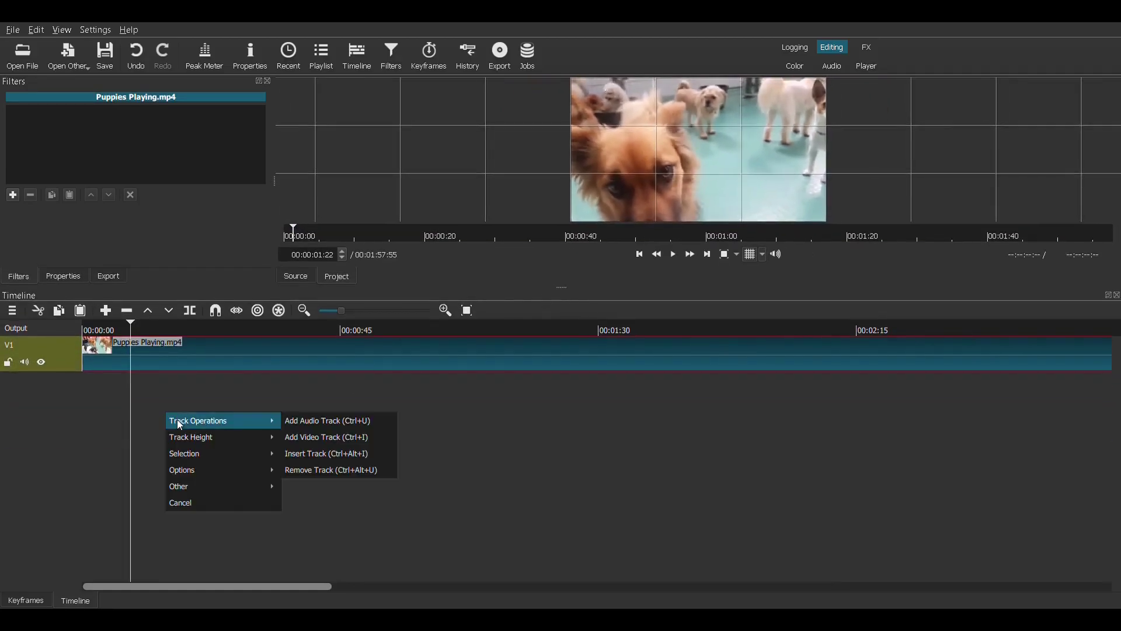
{"action": "left_click", "coordinate": [327, 435]}
- Add two more video tracks, V3 and V4, above the clip
{"action": "right_click", "coordinate": [189, 433]}
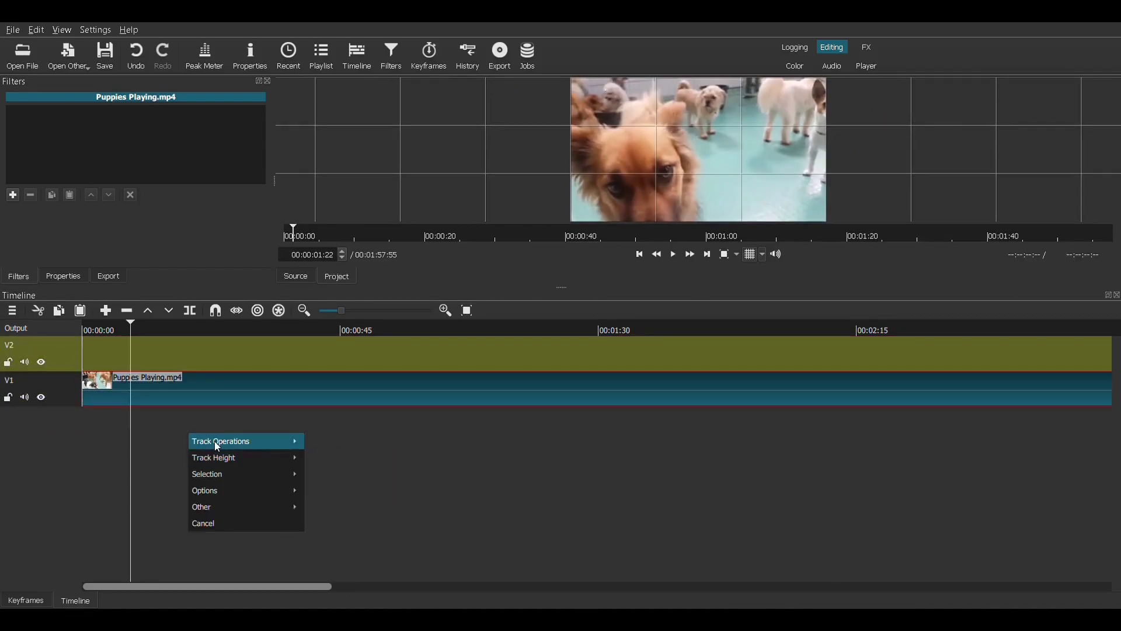
{"action": "mouse_move", "coordinate": [216, 441]}
{"action": "left_click", "coordinate": [376, 460]}
{"action": "right_click", "coordinate": [175, 460]}
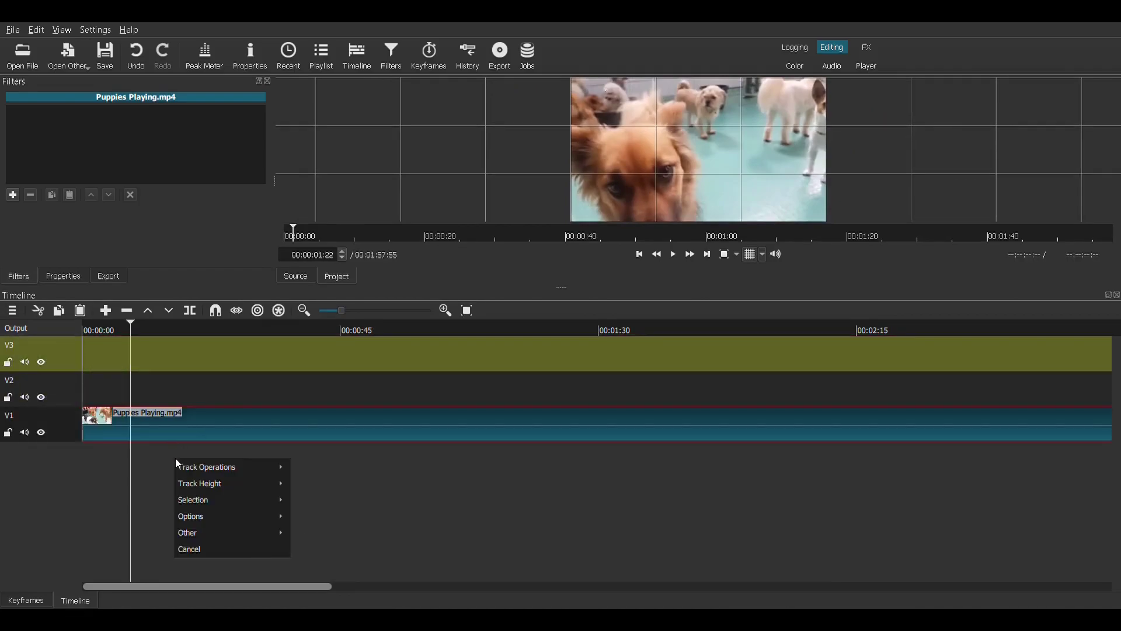
{"action": "mouse_move", "coordinate": [188, 471]}
{"action": "left_click", "coordinate": [349, 484]}
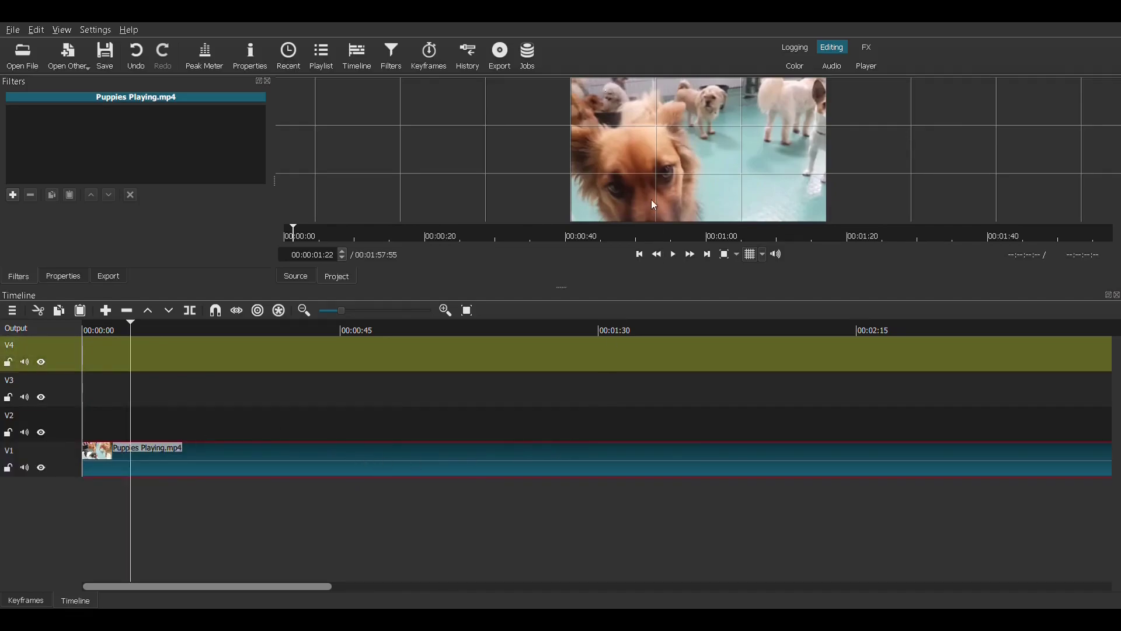
- Zoom to fit the clip, split it at 00:00:30, and delete everything after
{"action": "left_click", "coordinate": [645, 464]}
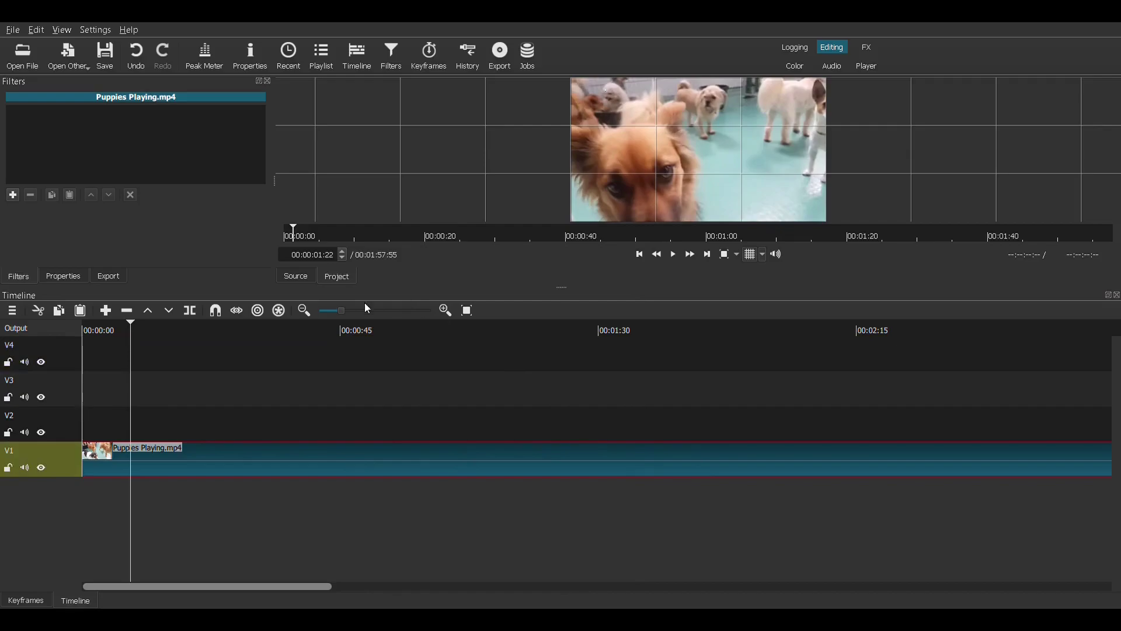
{"action": "left_click", "coordinate": [305, 311]}
{"action": "key", "text": "equal"}
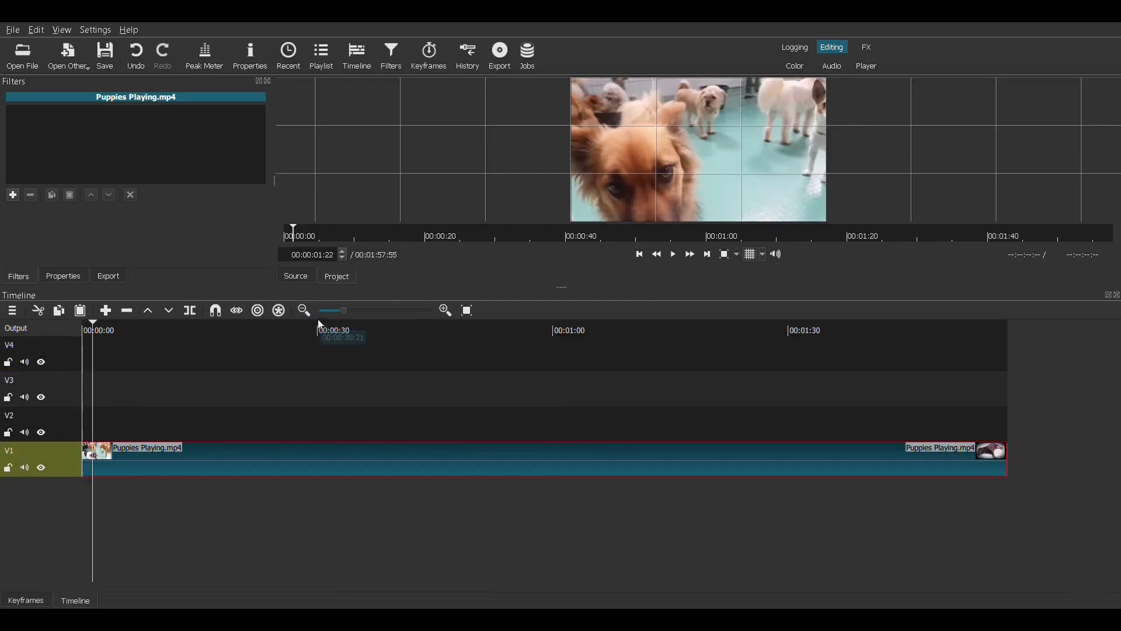
{"action": "left_click", "coordinate": [319, 330]}
{"action": "left_click", "coordinate": [190, 310]}
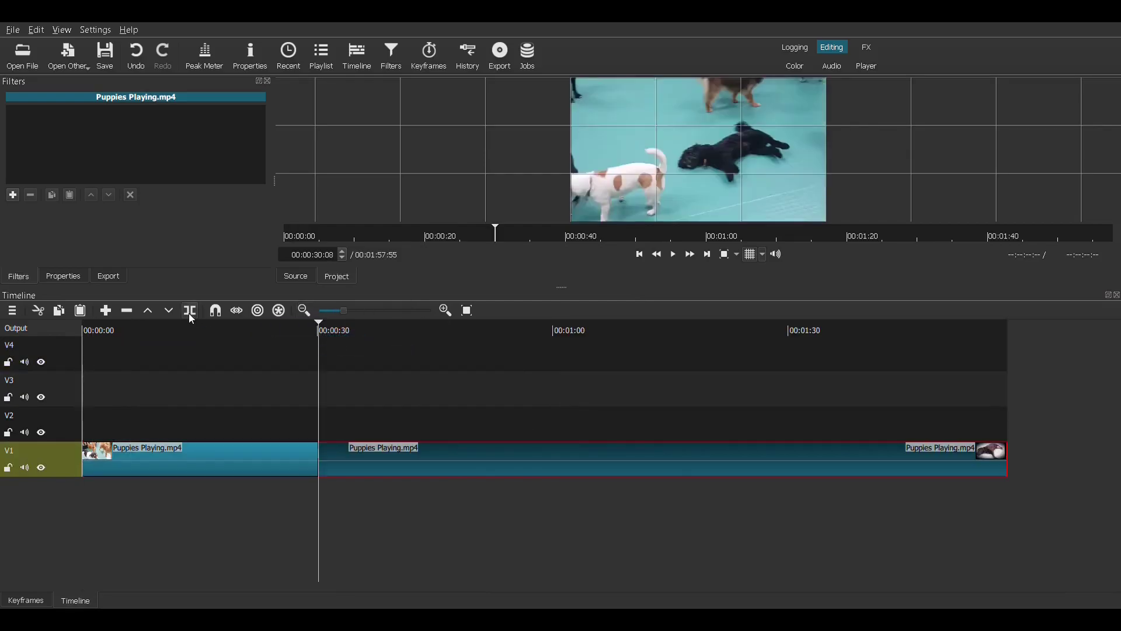
{"action": "right_click", "coordinate": [470, 469]}
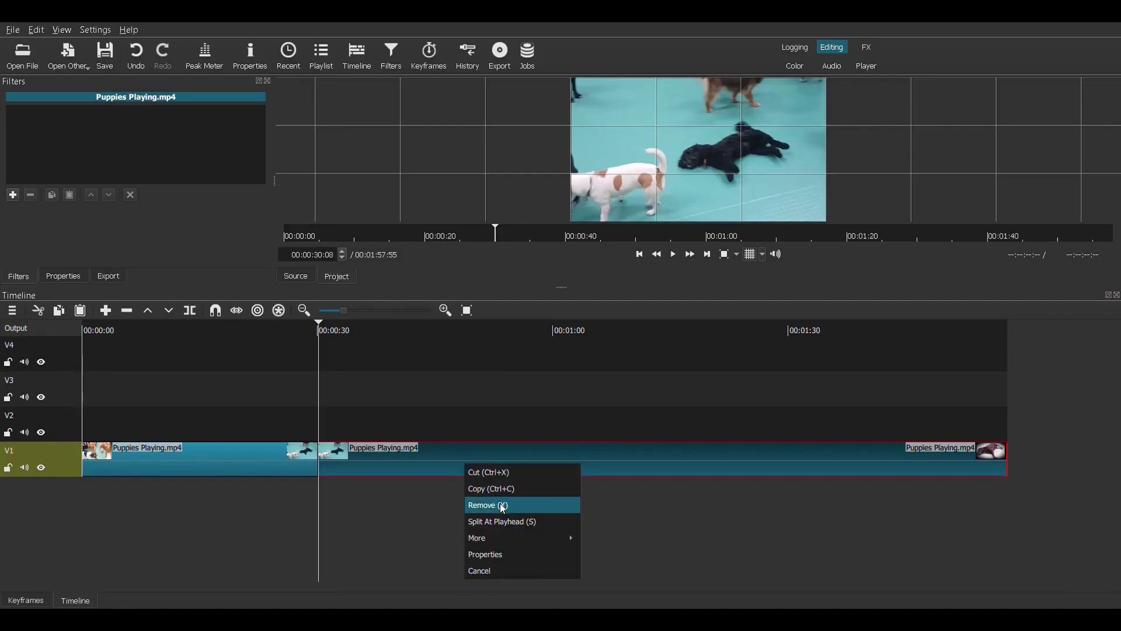
{"action": "left_click", "coordinate": [500, 503]}
- Split the clip at 00:00:07:17, 00:00:14:12, 00:00:21:08 and 00:00:28:07
{"action": "left_click", "coordinate": [192, 330]}
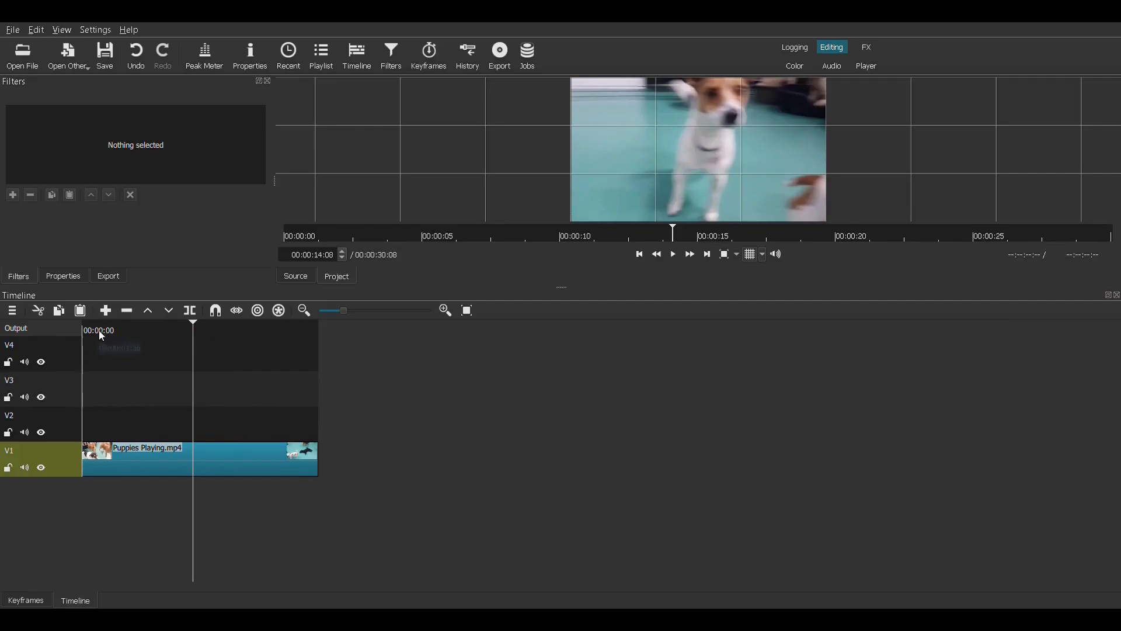
{"action": "left_click", "coordinate": [139, 327]}
{"action": "left_click", "coordinate": [190, 310]}
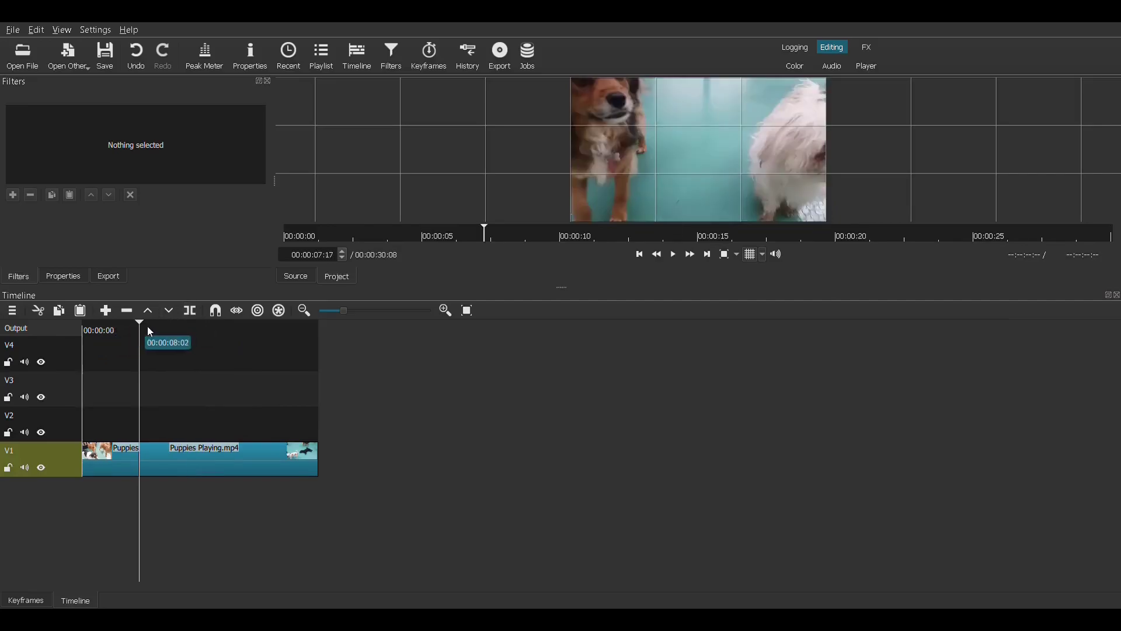
{"action": "left_click", "coordinate": [195, 330]}
{"action": "left_click", "coordinate": [190, 310]}
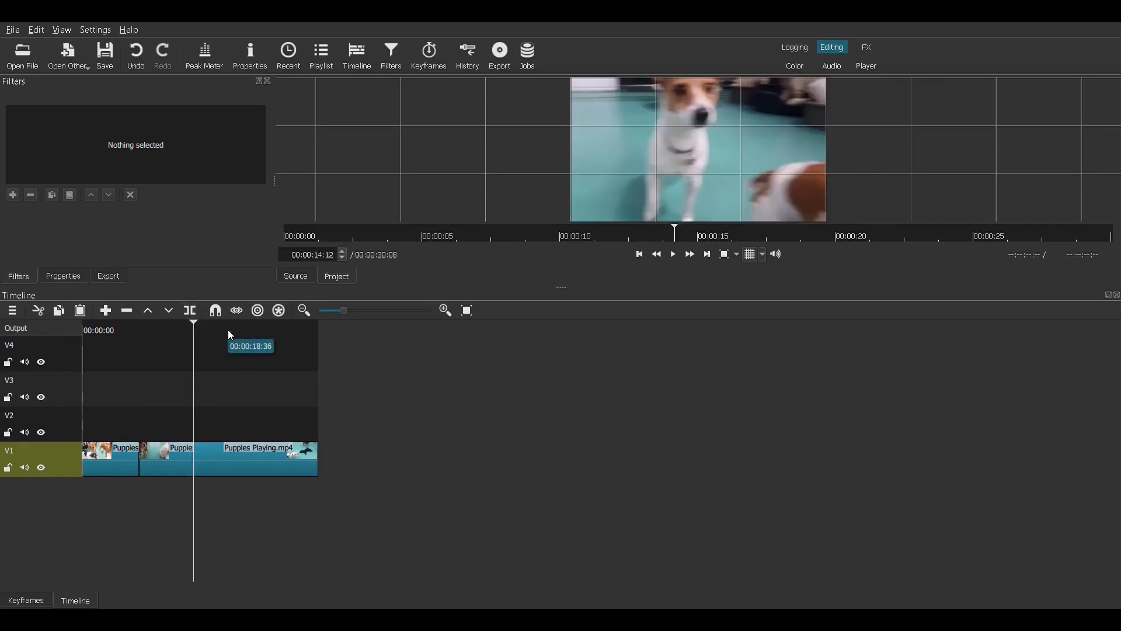
{"action": "left_click", "coordinate": [247, 327]}
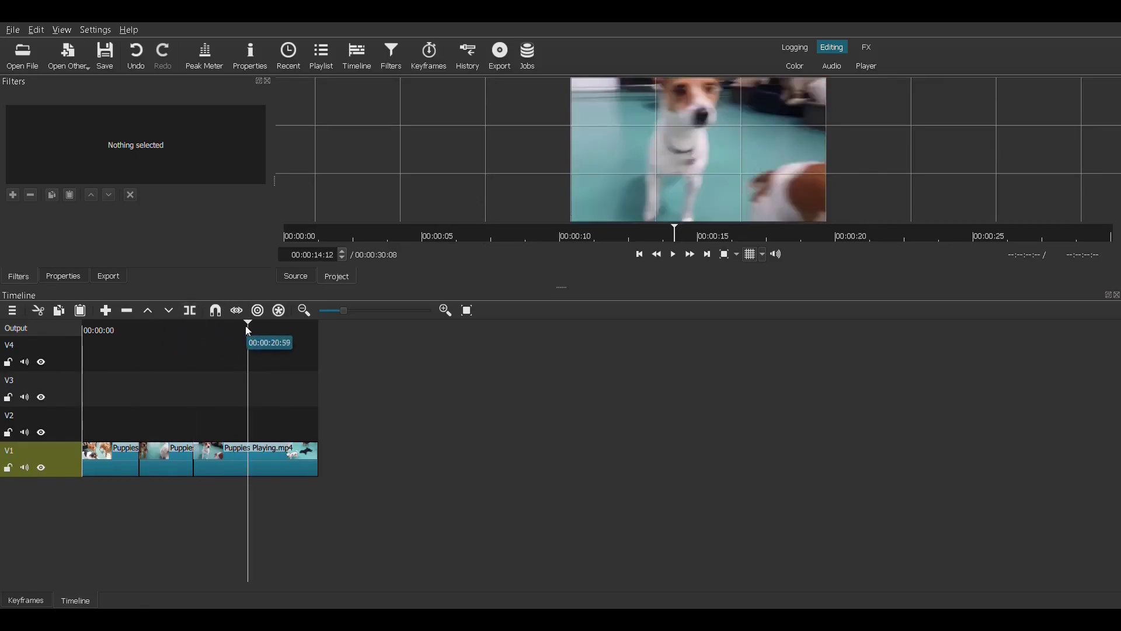
{"action": "left_click", "coordinate": [190, 310]}
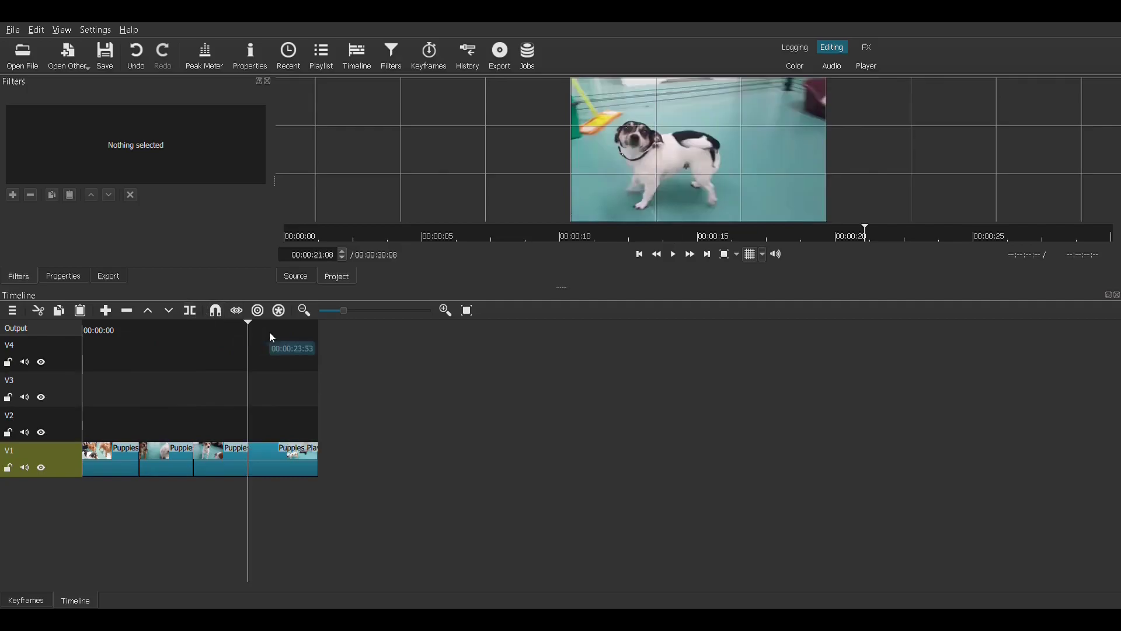
{"action": "left_click", "coordinate": [304, 331]}
{"action": "left_click", "coordinate": [191, 310]}
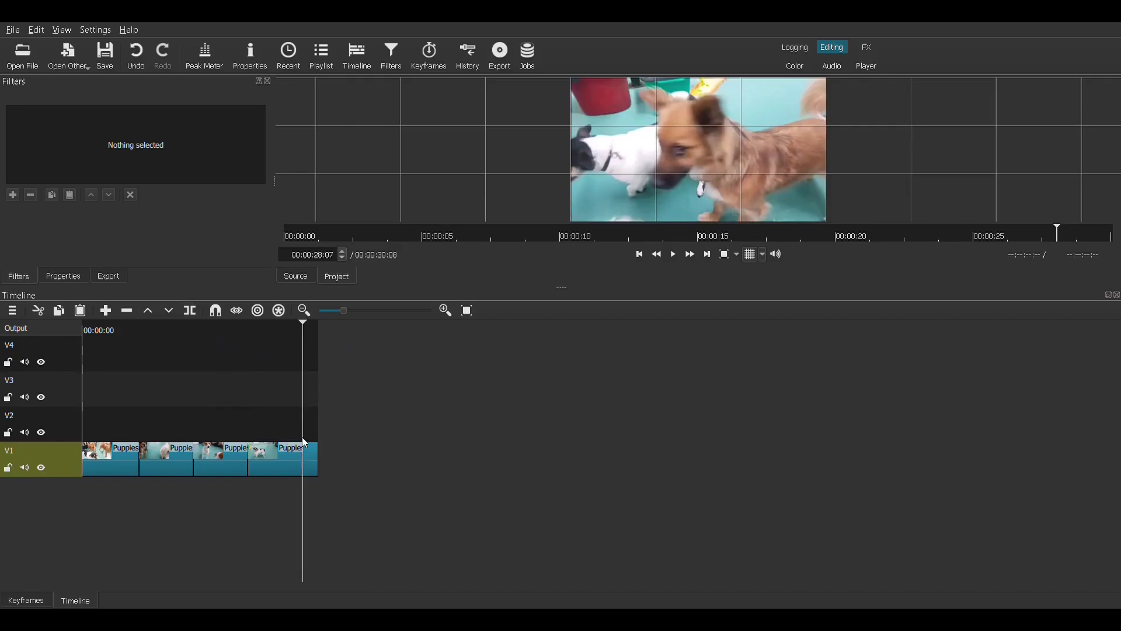
- Delete the tiny final piece and stagger the first three pieces onto V4, V3 and V2
{"action": "right_click", "coordinate": [309, 464]}
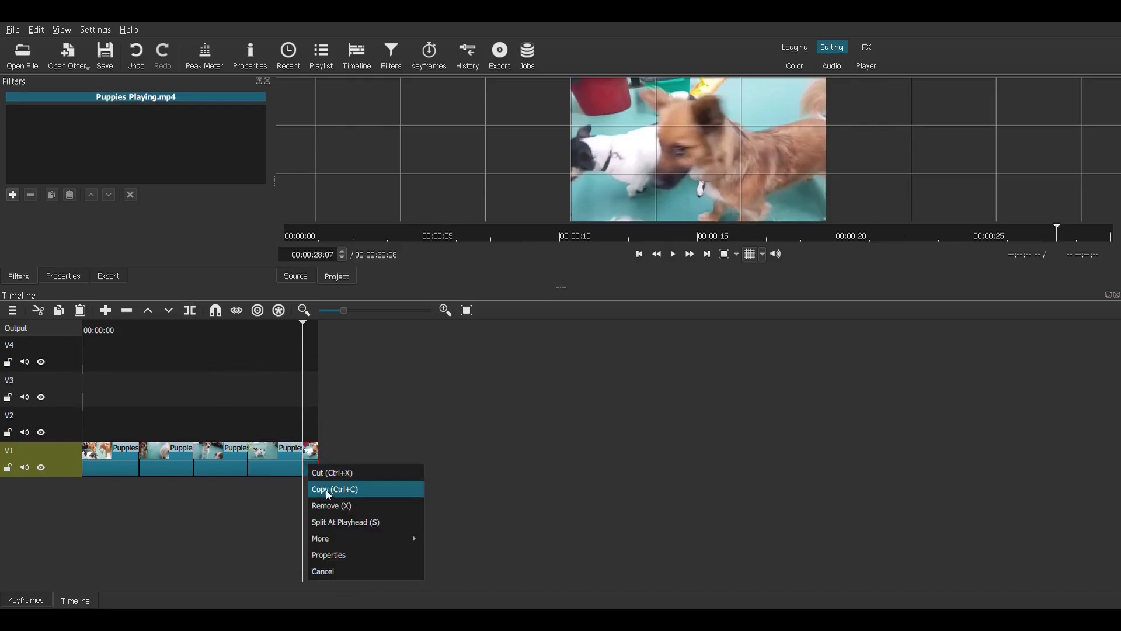
{"action": "left_click", "coordinate": [332, 507]}
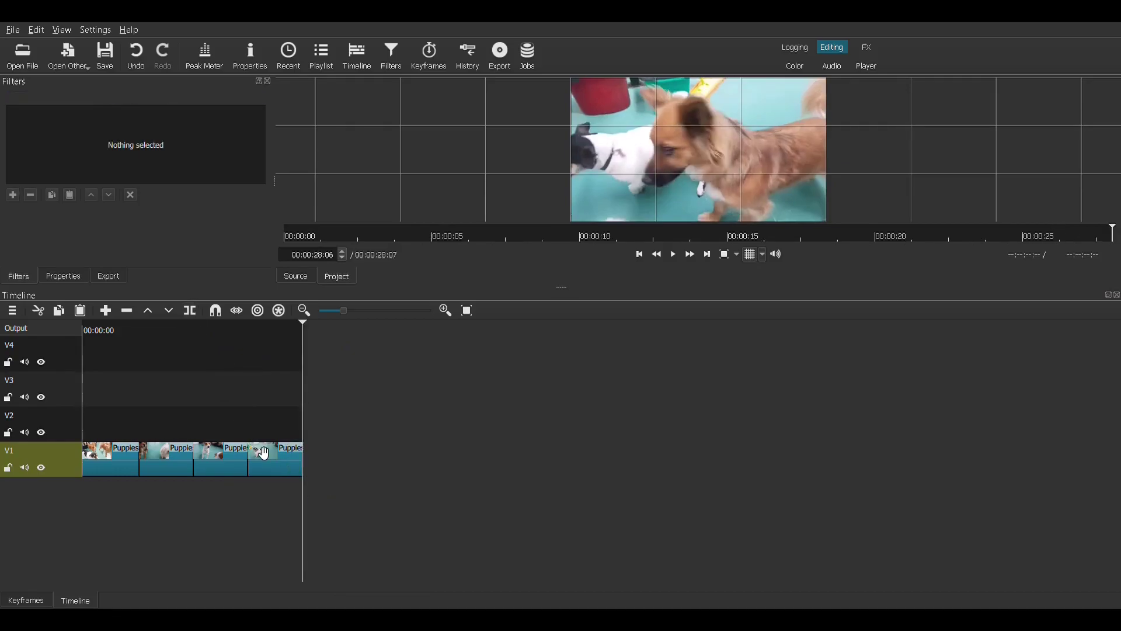
{"action": "left_click_drag", "start_coordinate": [117, 450], "coordinate": [117, 347]}
{"action": "left_click_drag", "start_coordinate": [175, 468], "coordinate": [175, 396]}
{"action": "left_click_drag", "start_coordinate": [225, 468], "coordinate": [225, 433]}
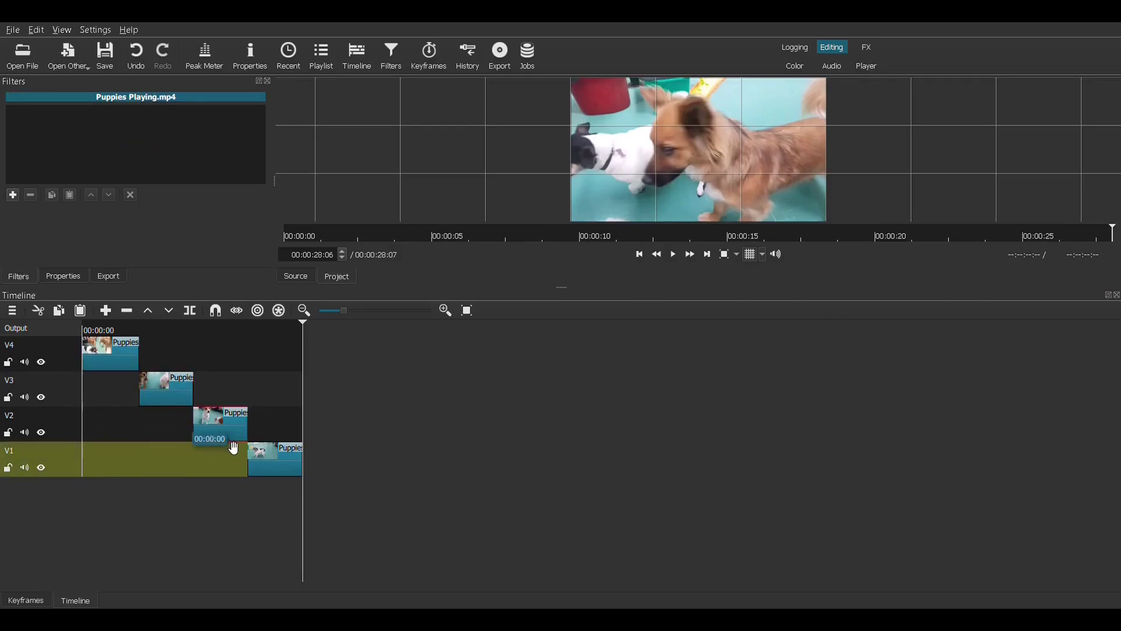
- Add a Size, Position & Rotate filter to the V4 clip
{"action": "left_click", "coordinate": [129, 363]}
{"action": "left_click", "coordinate": [13, 195]}
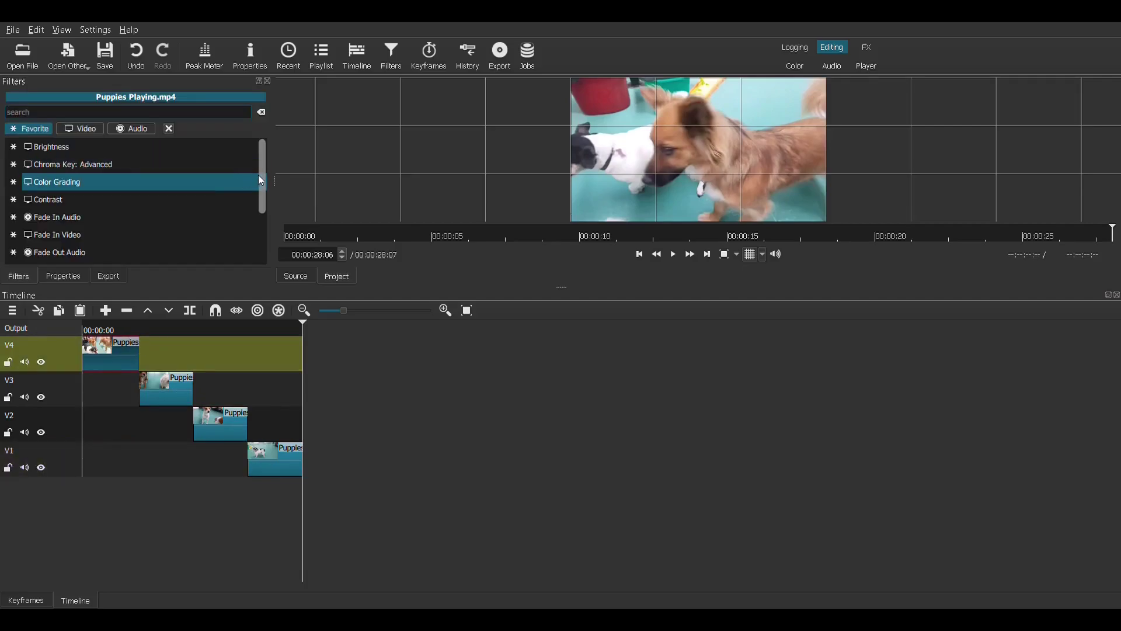
{"action": "left_click_drag", "start_coordinate": [261, 180], "coordinate": [262, 240]}
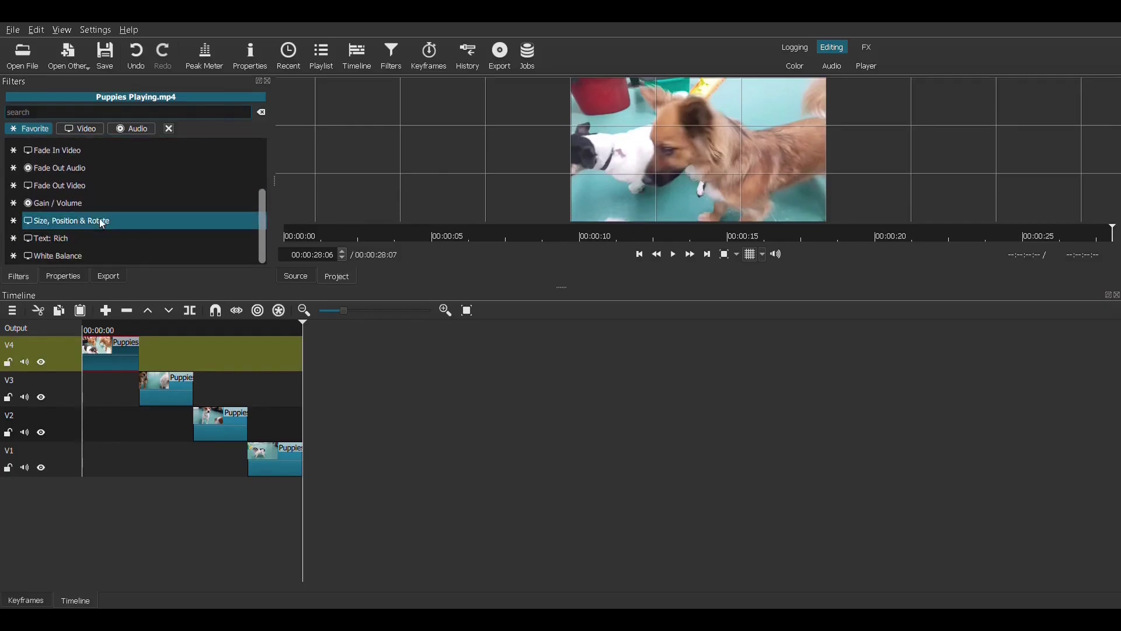
{"action": "left_click", "coordinate": [102, 222]}
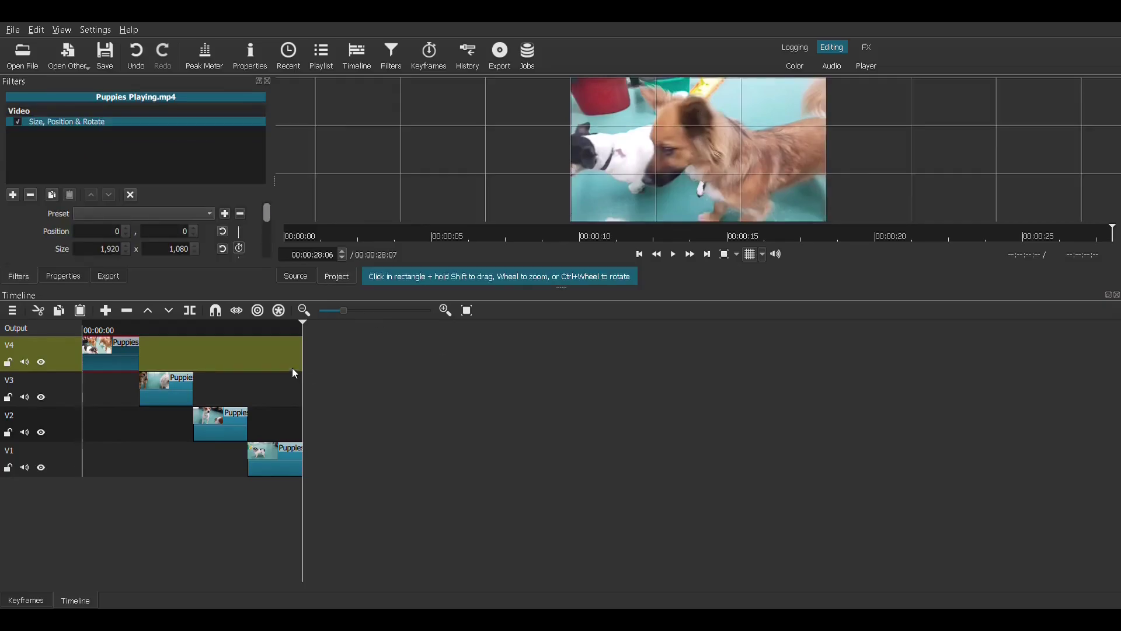
- Apply the Slide In From Left preset and shrink the tile to 640x360 at 1280,0
{"action": "left_click", "coordinate": [114, 328]}
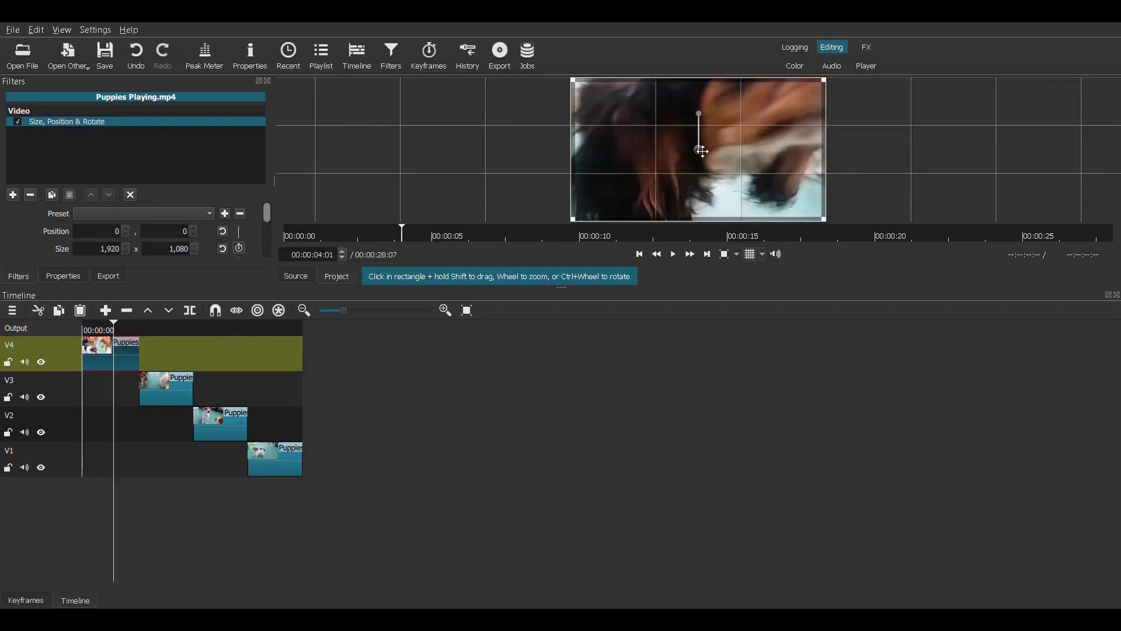
{"action": "left_click", "coordinate": [201, 214]}
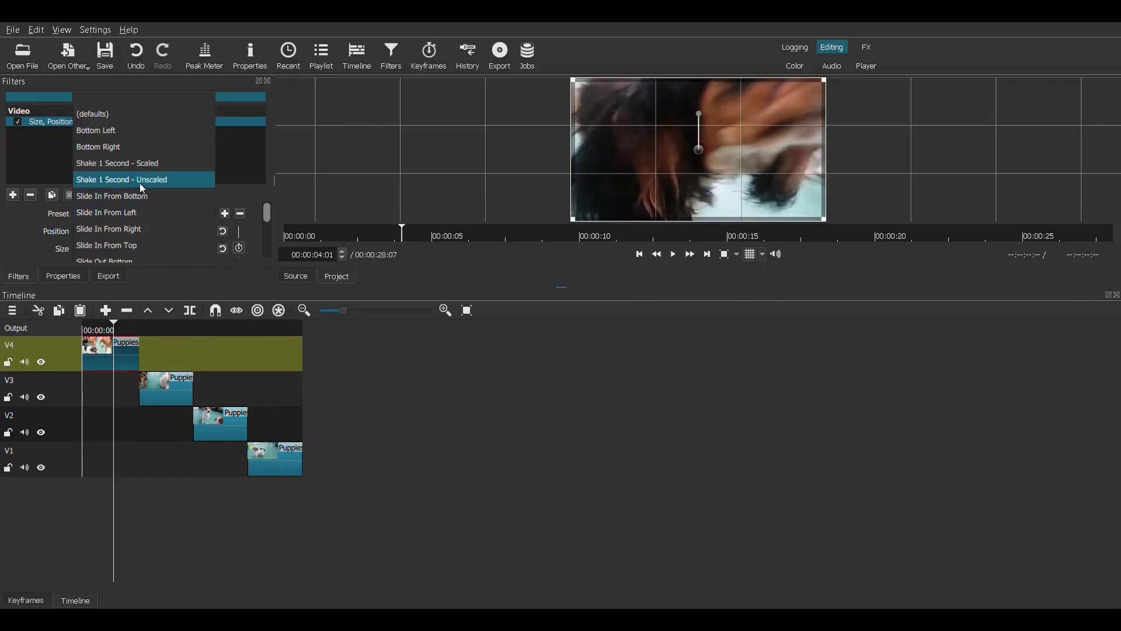
{"action": "scroll", "coordinate": [143, 190], "scroll_direction": "down", "scroll_amount": 1}
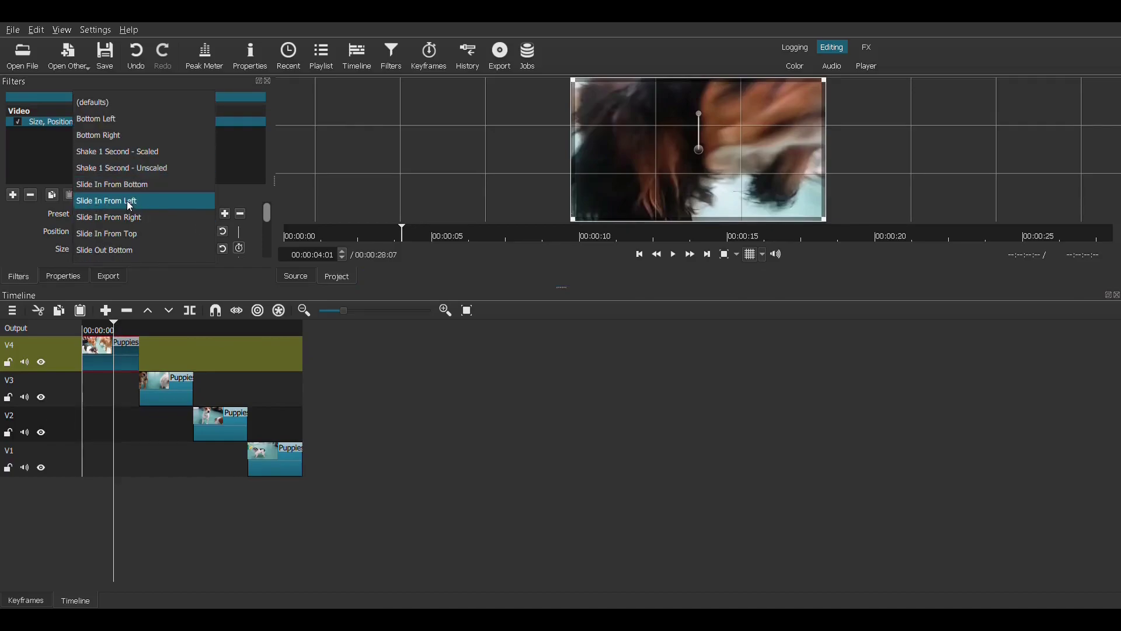
{"action": "left_click", "coordinate": [129, 206]}
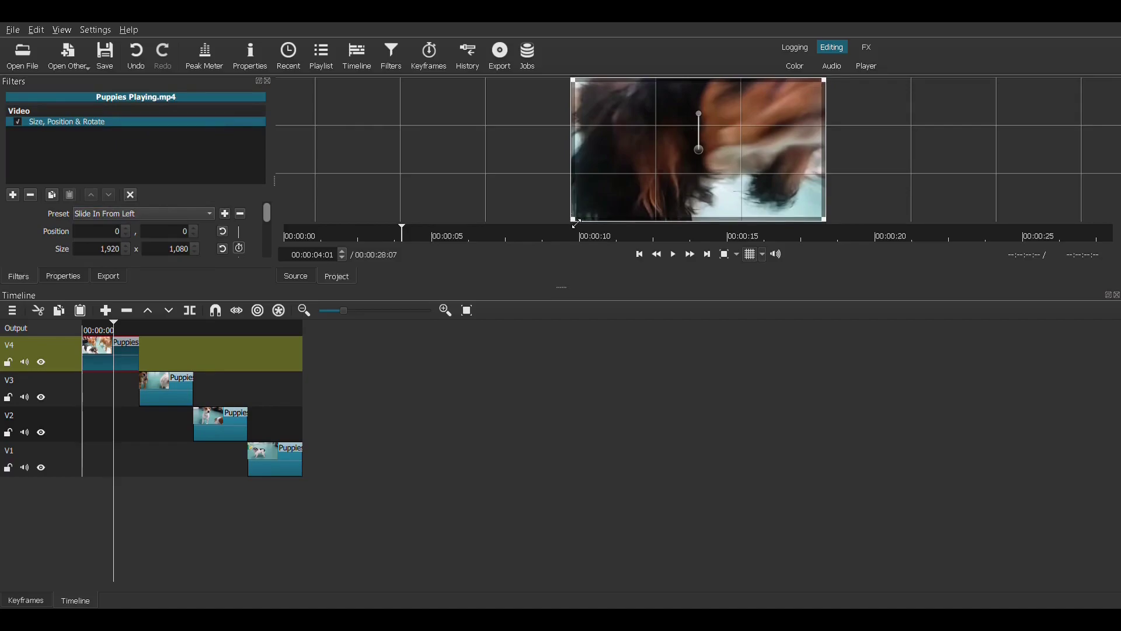
{"action": "left_click_drag", "start_coordinate": [580, 225], "coordinate": [742, 124]}
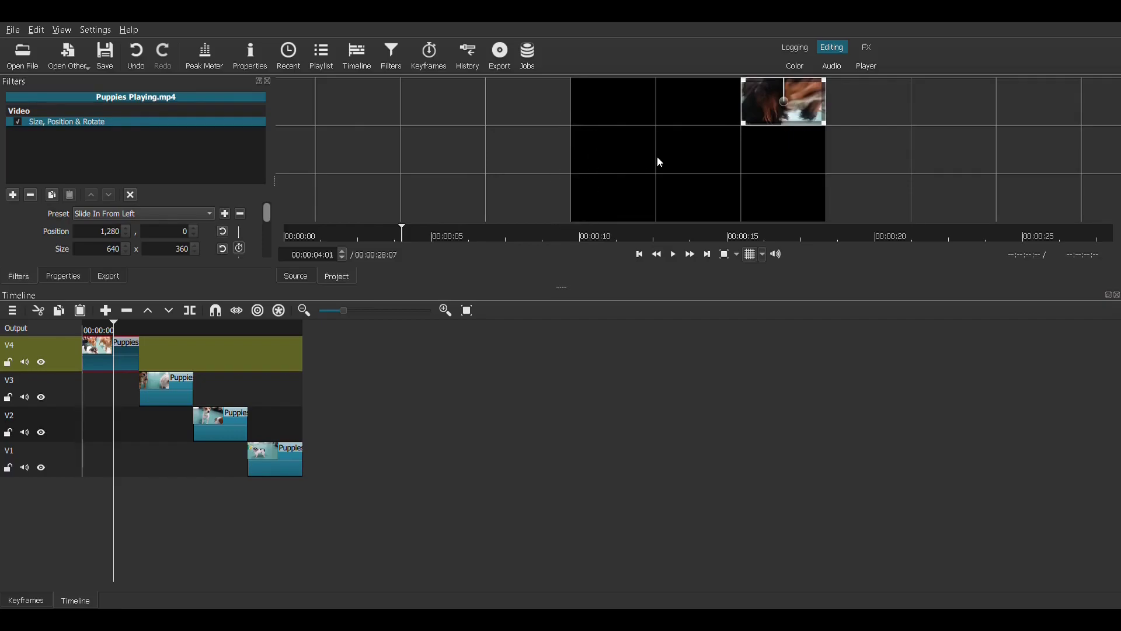
- Replay the V4 tile's slide-in from the start of the timeline, then pause
{"action": "left_click", "coordinate": [639, 254]}
{"action": "left_click", "coordinate": [674, 257]}
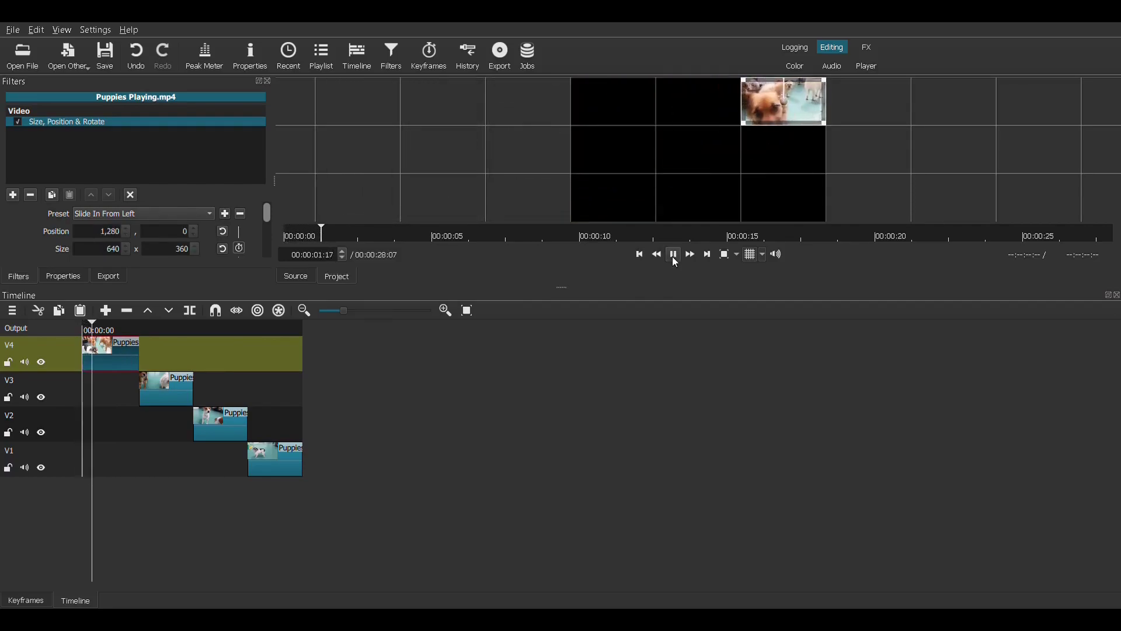
{"action": "left_click", "coordinate": [674, 255]}
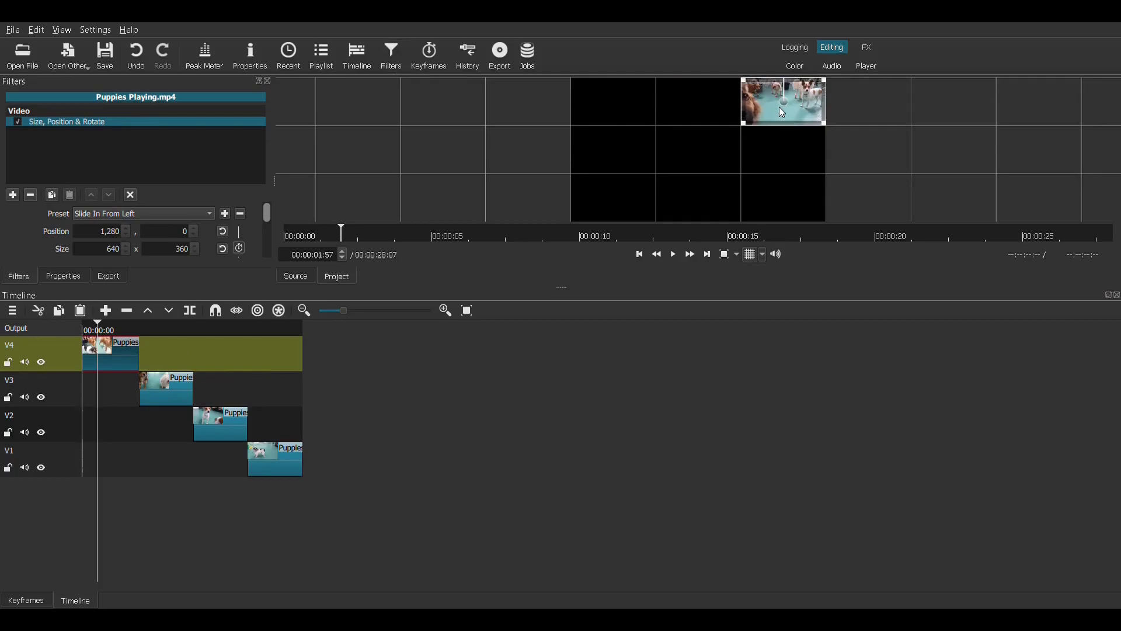
- In the Keyframes view, drag the V4 filter's keyframe so the slide-in spans the whole clip
{"action": "left_click", "coordinate": [432, 64]}
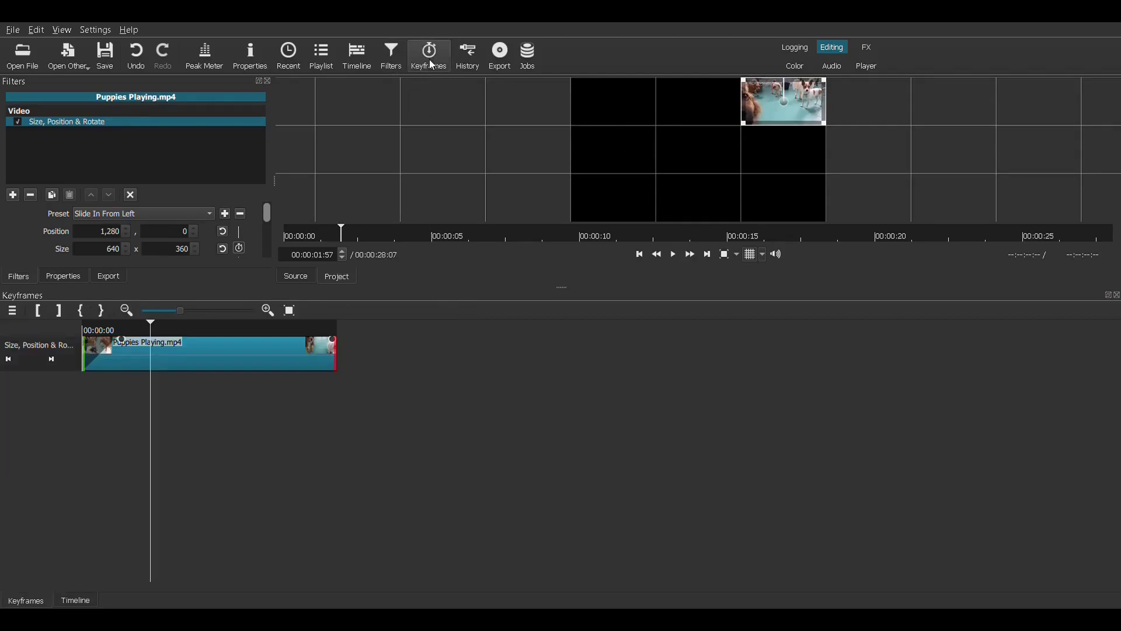
{"action": "mouse_move", "coordinate": [125, 340]}
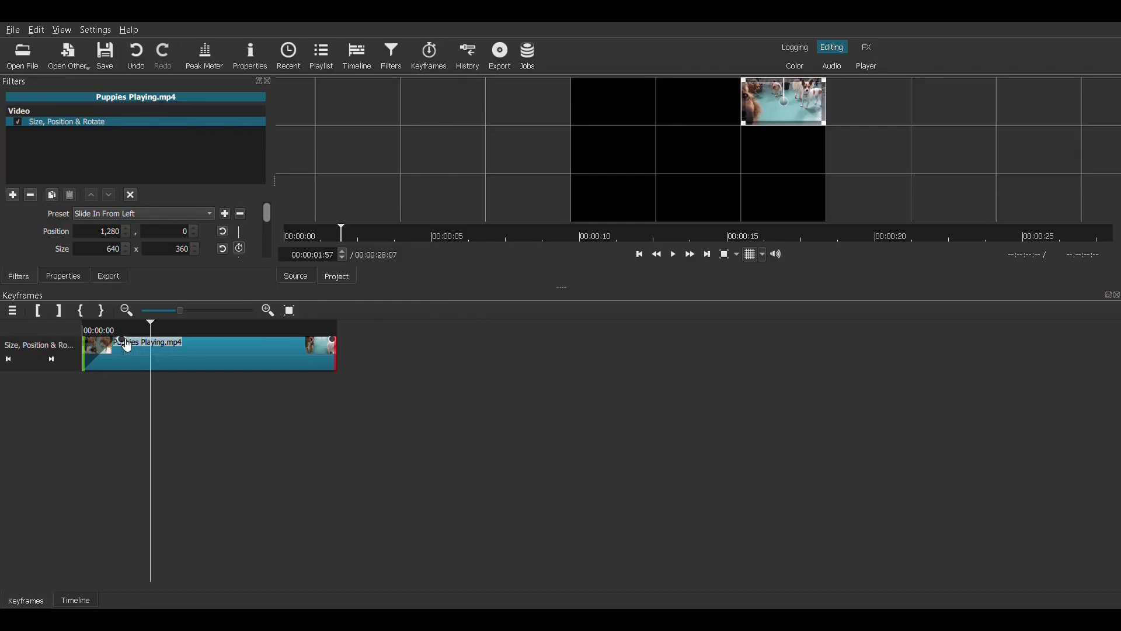
{"action": "left_click_drag", "start_coordinate": [126, 343], "coordinate": [325, 353]}
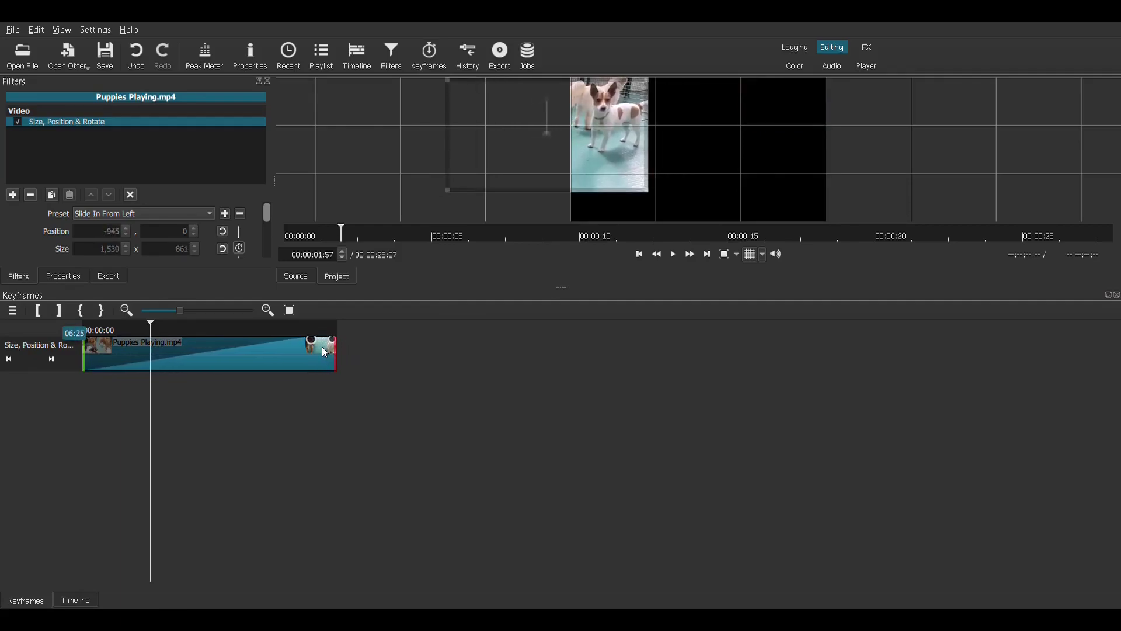
- Back on the timeline, replay the project from the start
{"action": "left_click", "coordinate": [355, 58]}
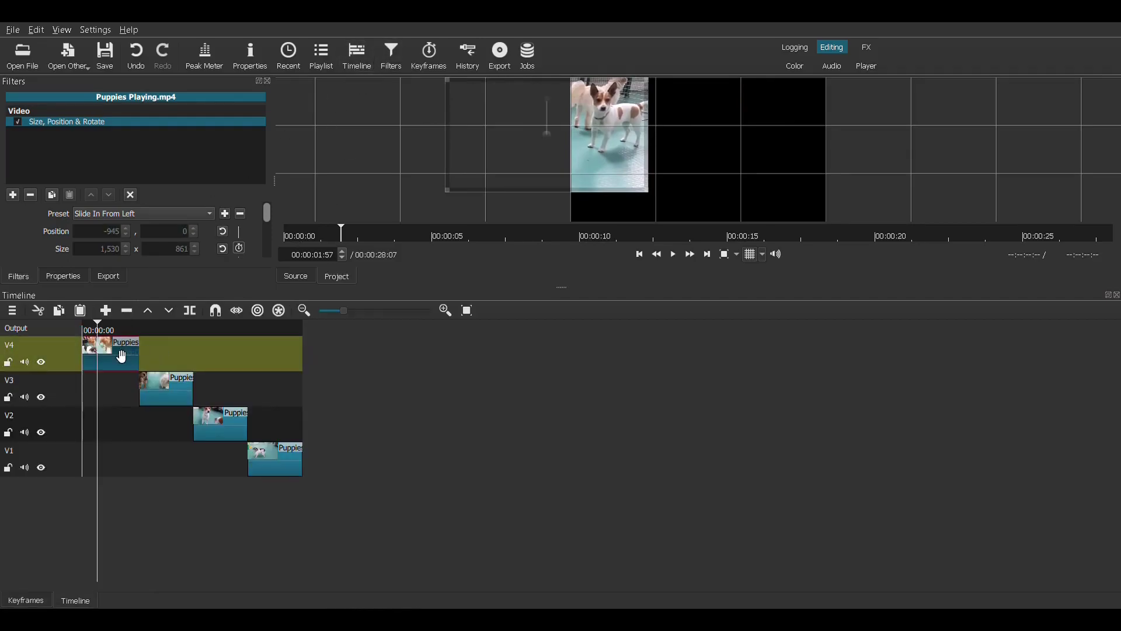
{"action": "left_click", "coordinate": [636, 255]}
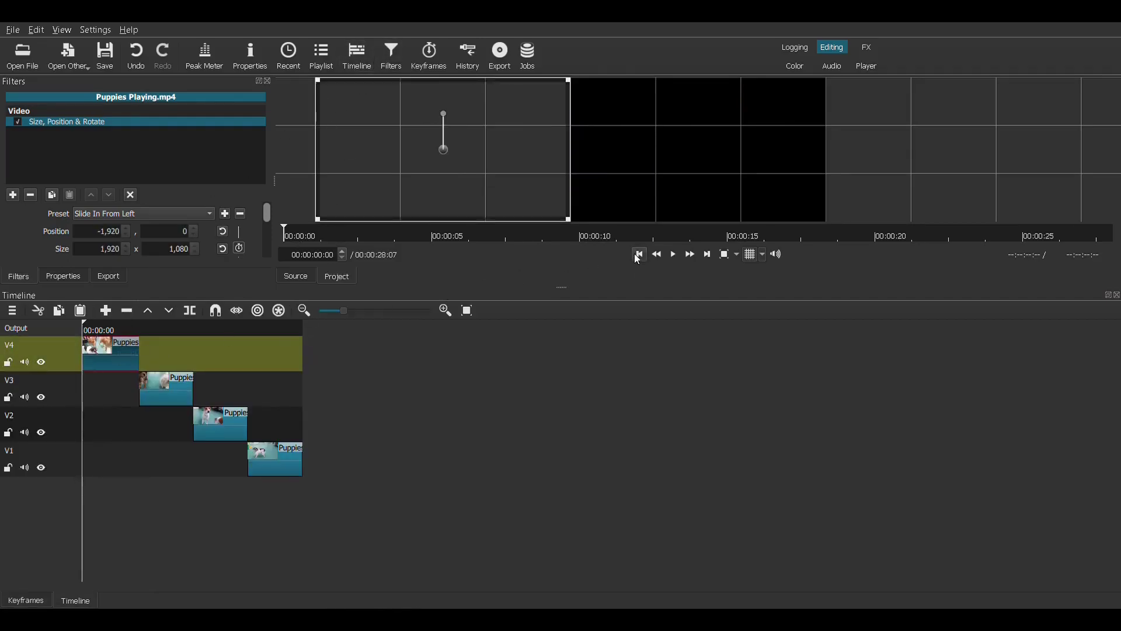
{"action": "left_click", "coordinate": [672, 258]}
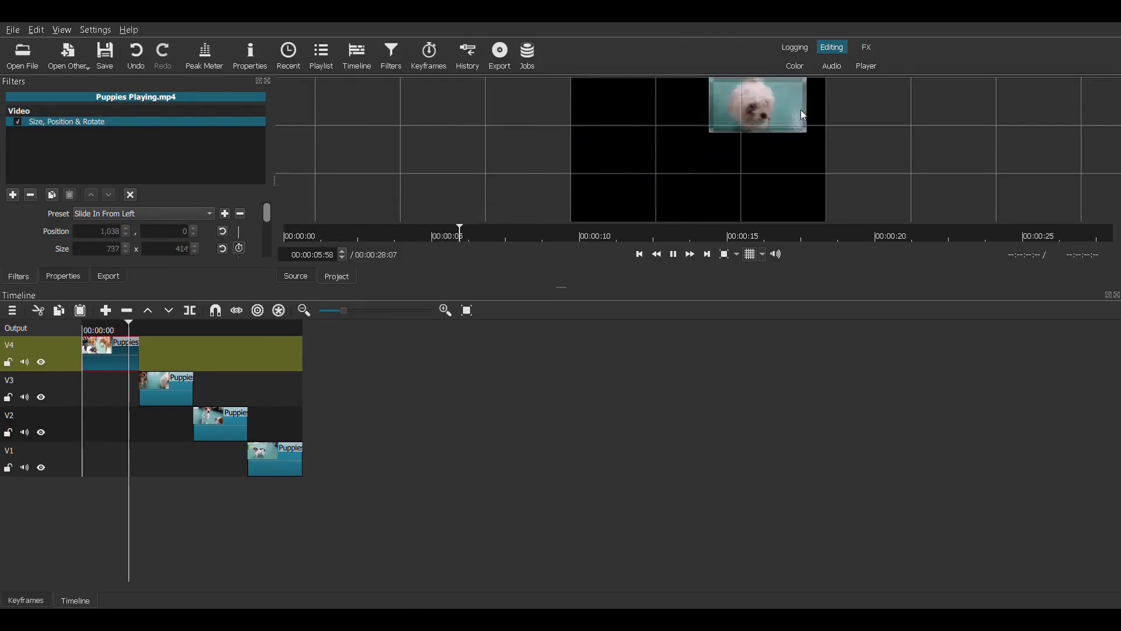
- Pause playback and add a Size, Position & Rotate filter to the V3 clip
{"action": "left_click", "coordinate": [675, 255]}
{"action": "left_click", "coordinate": [173, 393]}
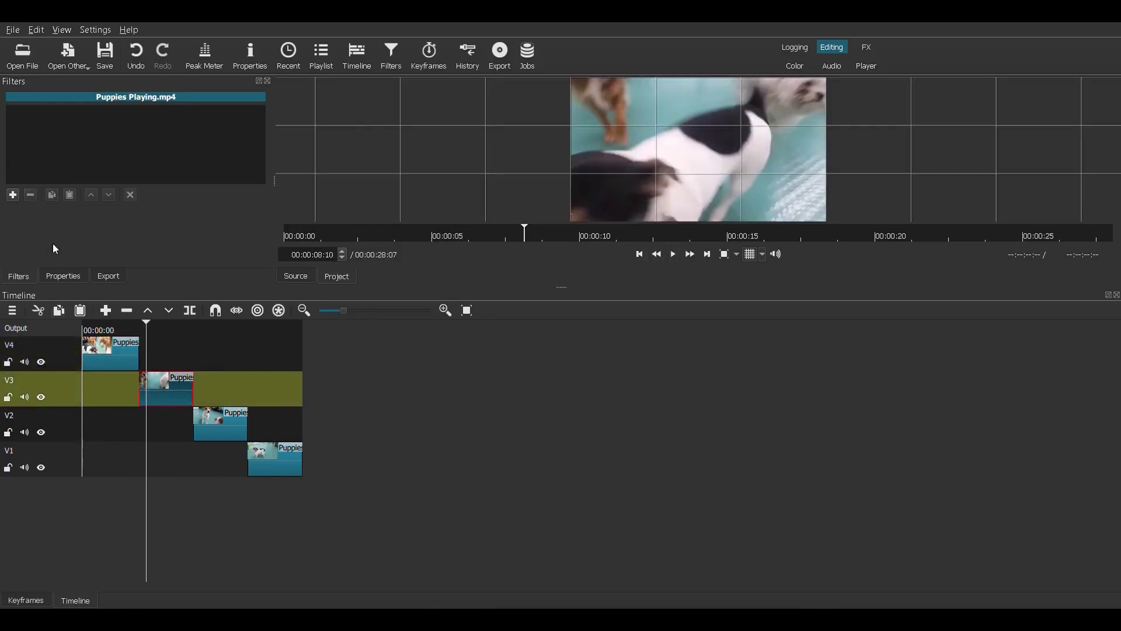
{"action": "left_click", "coordinate": [18, 195]}
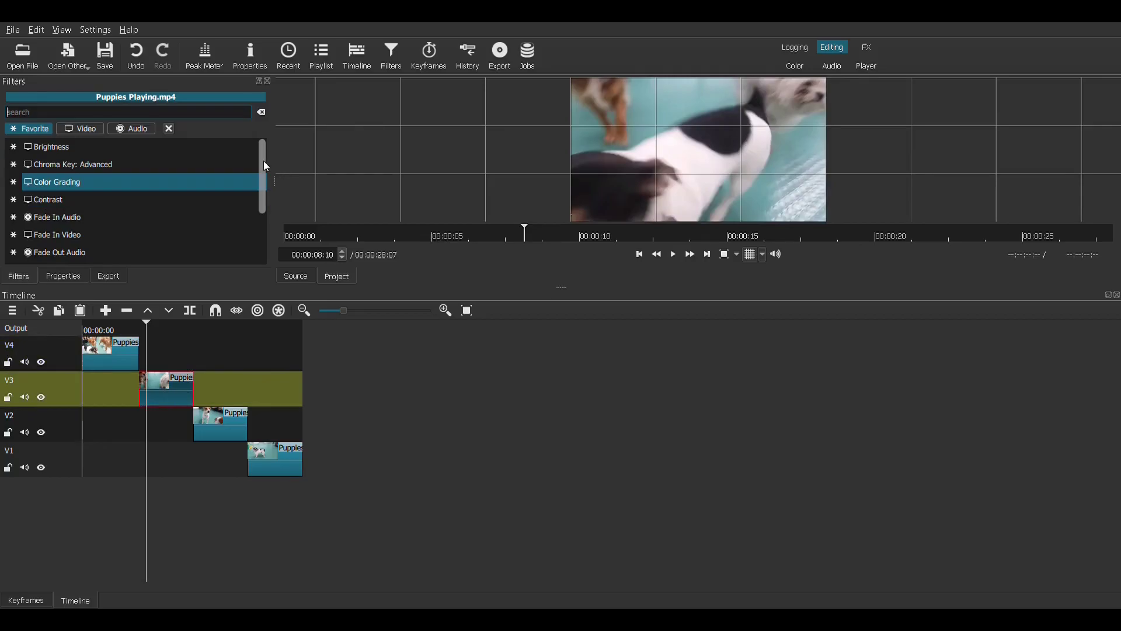
{"action": "left_click_drag", "start_coordinate": [261, 162], "coordinate": [268, 222]}
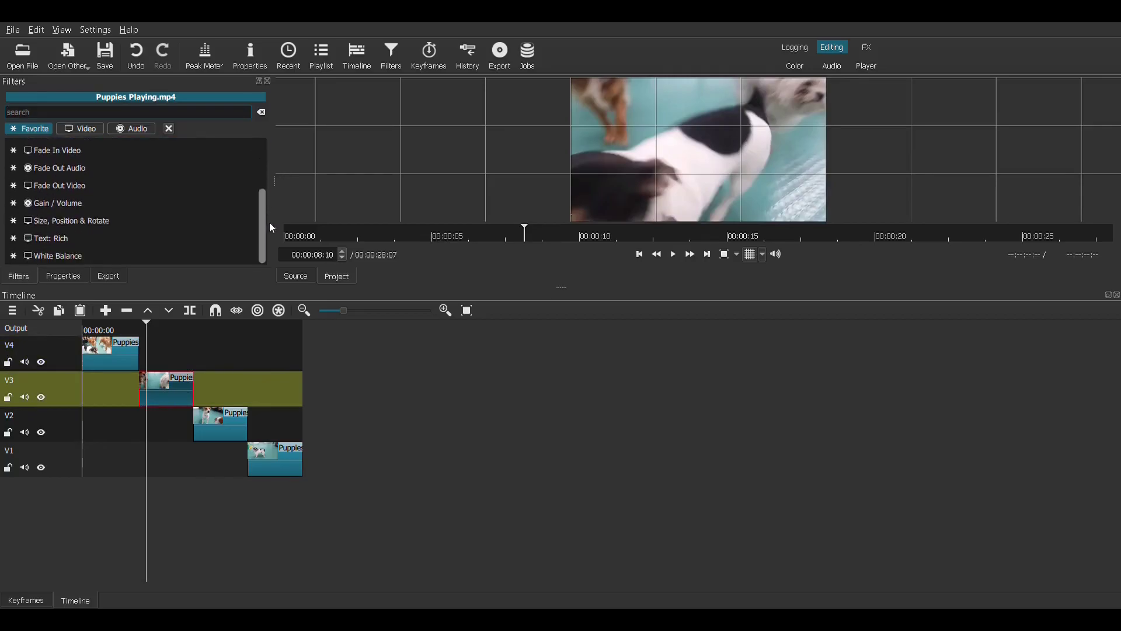
{"action": "left_click", "coordinate": [95, 222]}
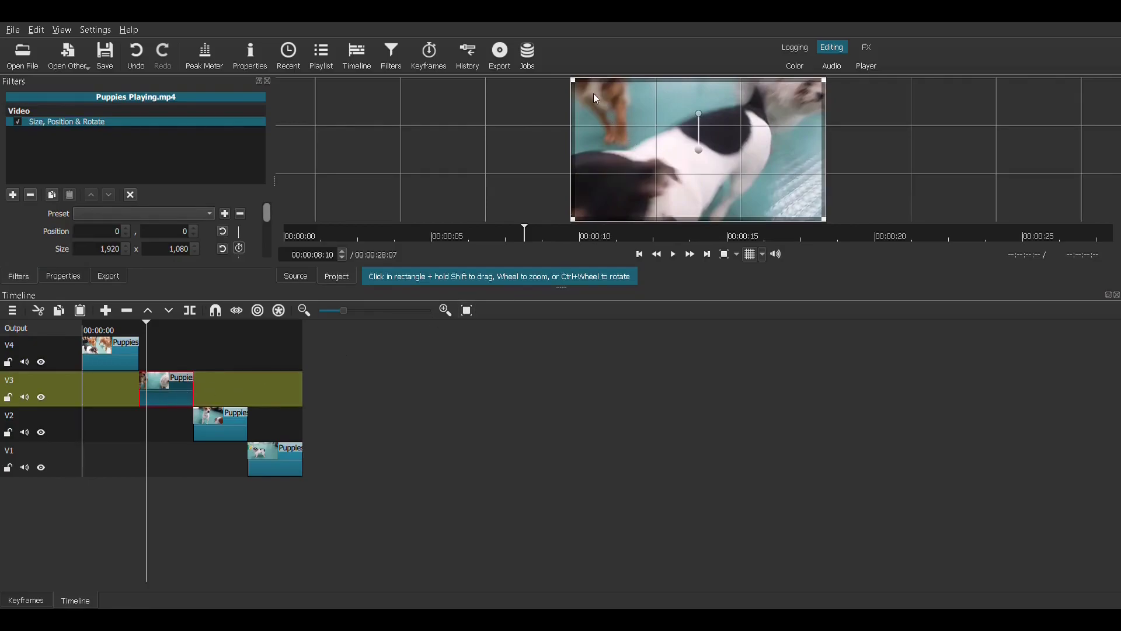
- Apply Slide In From Top, shrink to a 640x360 tile at 645,724, and preview it
{"action": "left_click", "coordinate": [194, 216]}
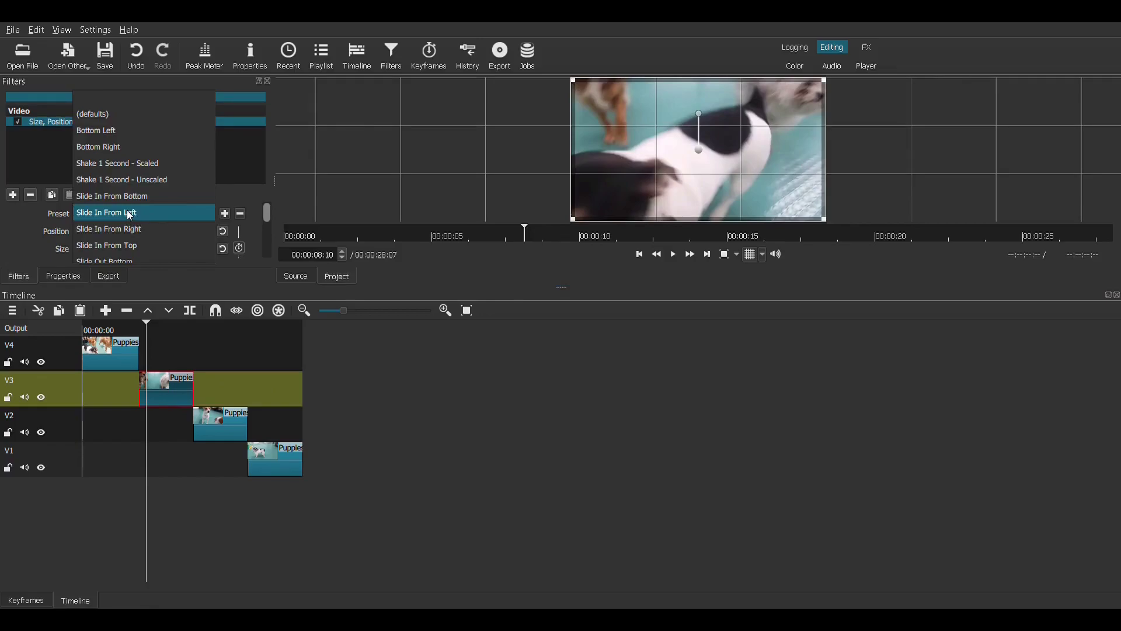
{"action": "left_click", "coordinate": [136, 246]}
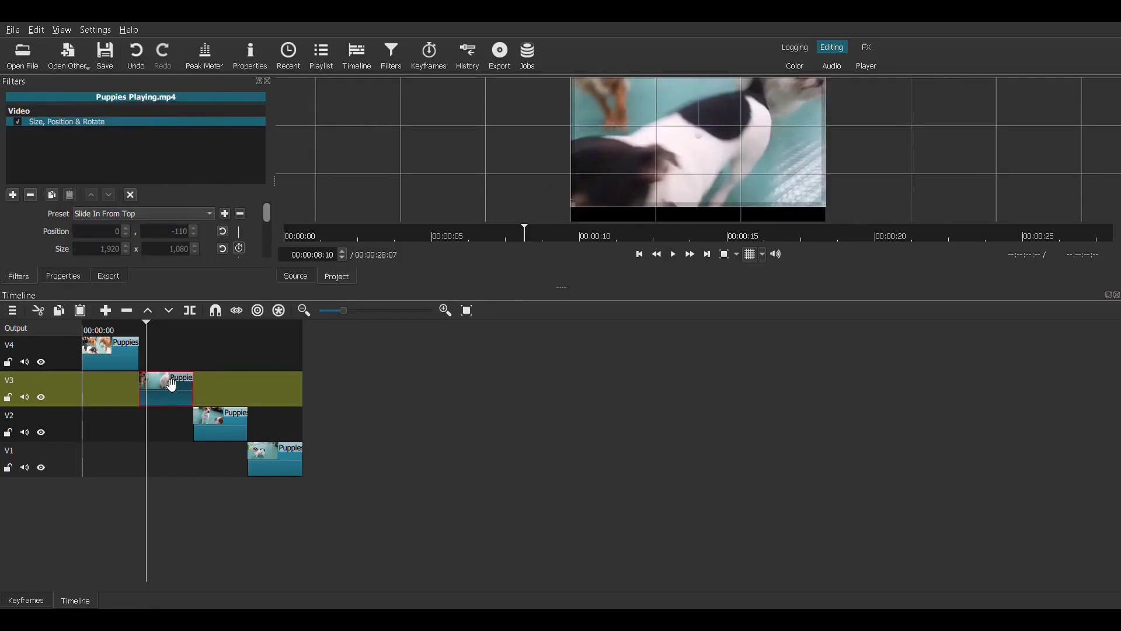
{"action": "left_click", "coordinate": [169, 327]}
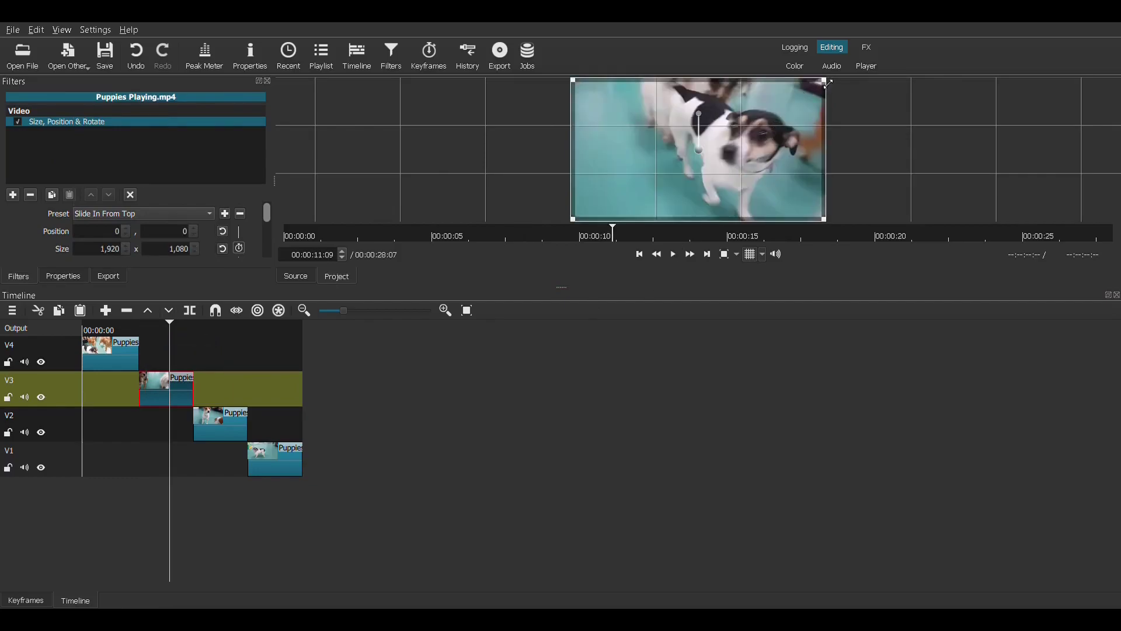
{"action": "left_click_drag", "start_coordinate": [826, 82], "coordinate": [709, 196]}
{"action": "left_click", "coordinate": [141, 324]}
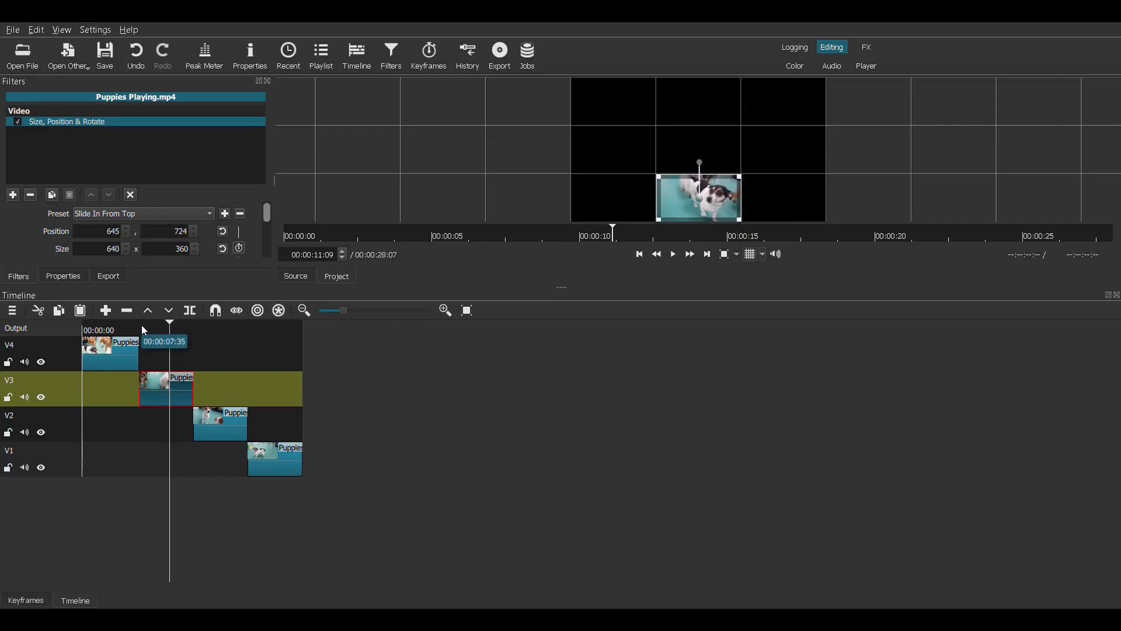
{"action": "left_click", "coordinate": [672, 255]}
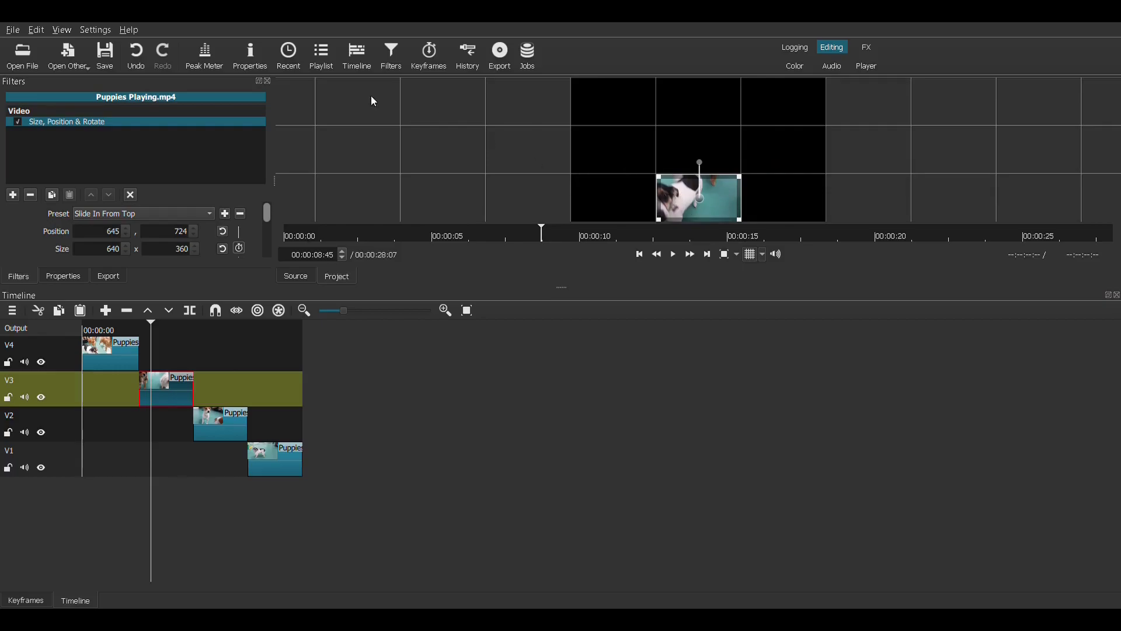
- Drag the V3 filter's keyframe ramp across the whole clip, then return to the timeline
{"action": "left_click", "coordinate": [432, 56]}
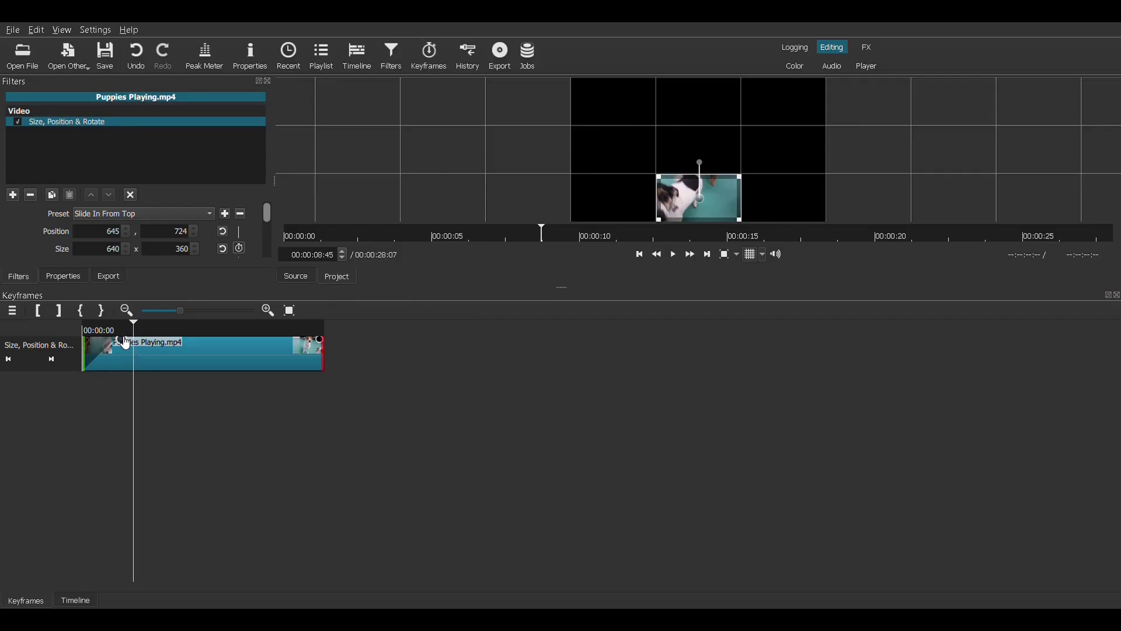
{"action": "left_click_drag", "start_coordinate": [113, 339], "coordinate": [307, 345]}
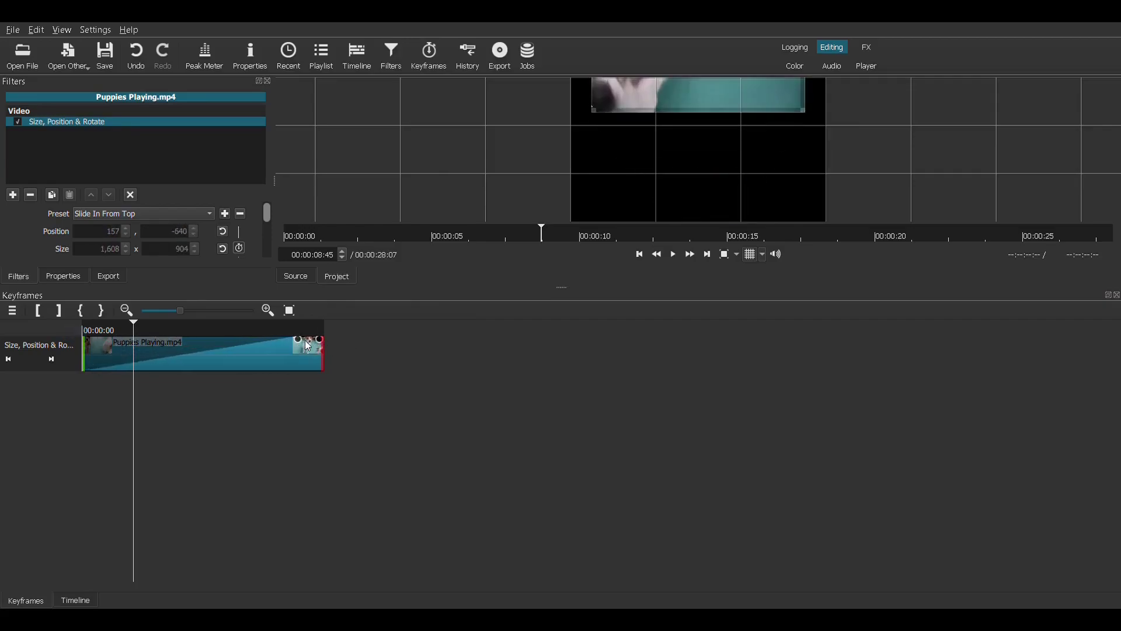
{"action": "left_click", "coordinate": [353, 56]}
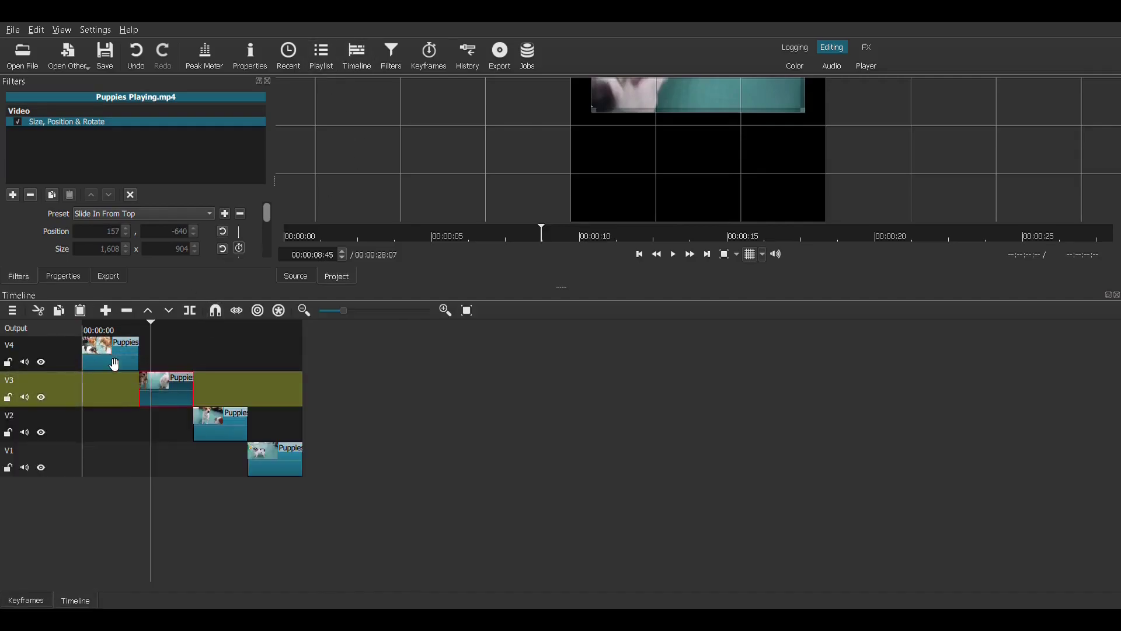
- Add a Size, Position & Rotate filter to the V2 clip
{"action": "left_click", "coordinate": [233, 431]}
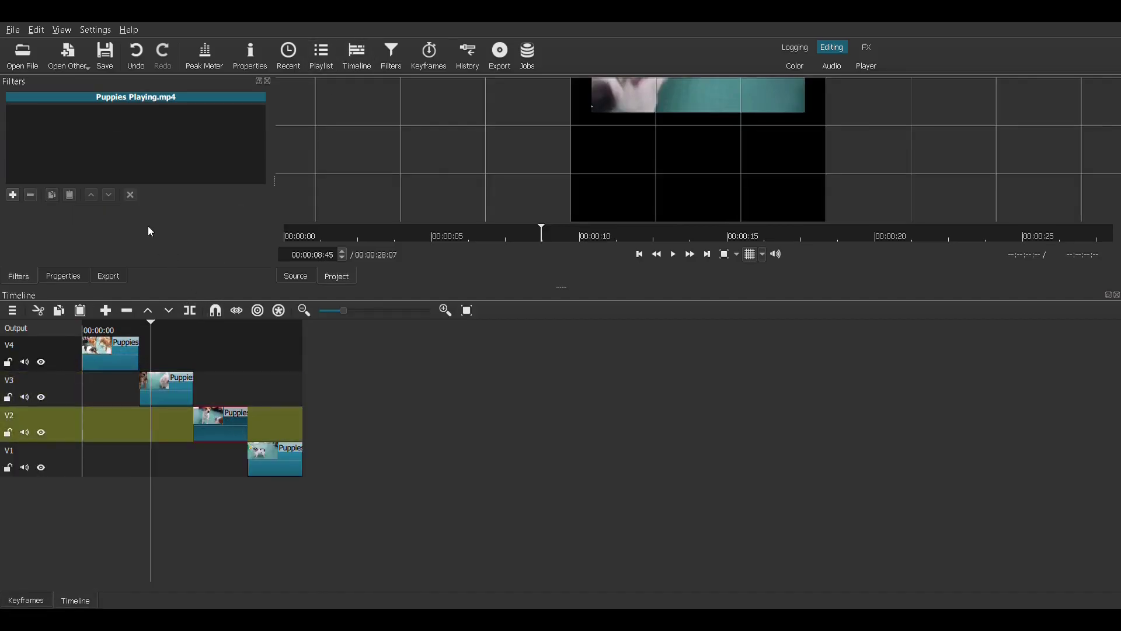
{"action": "left_click", "coordinate": [13, 194]}
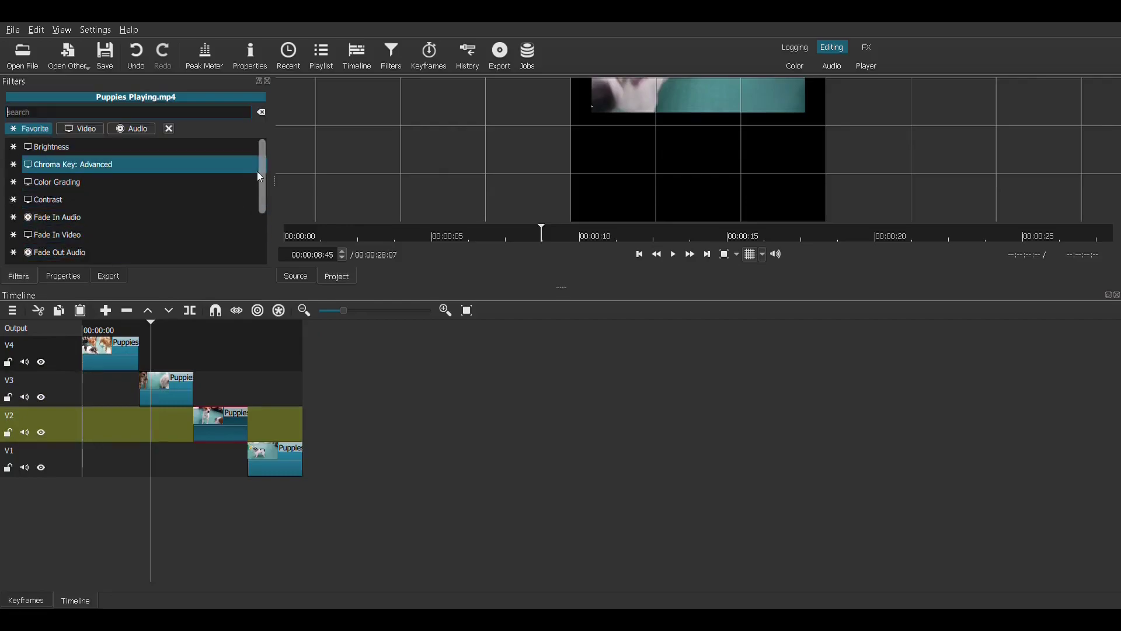
{"action": "left_click_drag", "start_coordinate": [259, 174], "coordinate": [238, 245]}
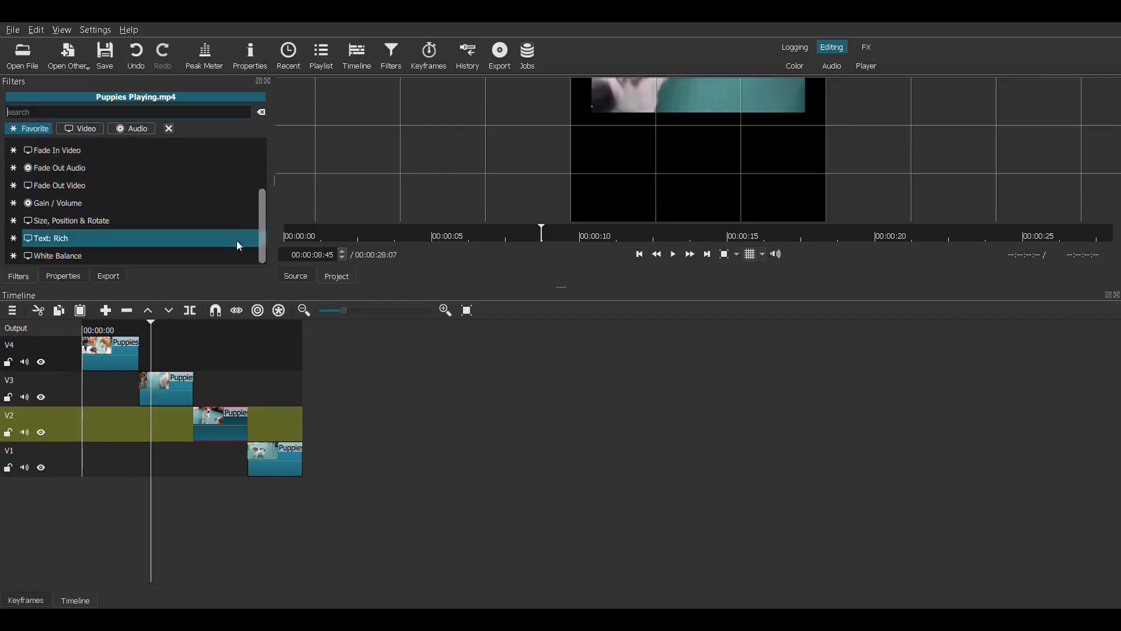
{"action": "left_click", "coordinate": [102, 217]}
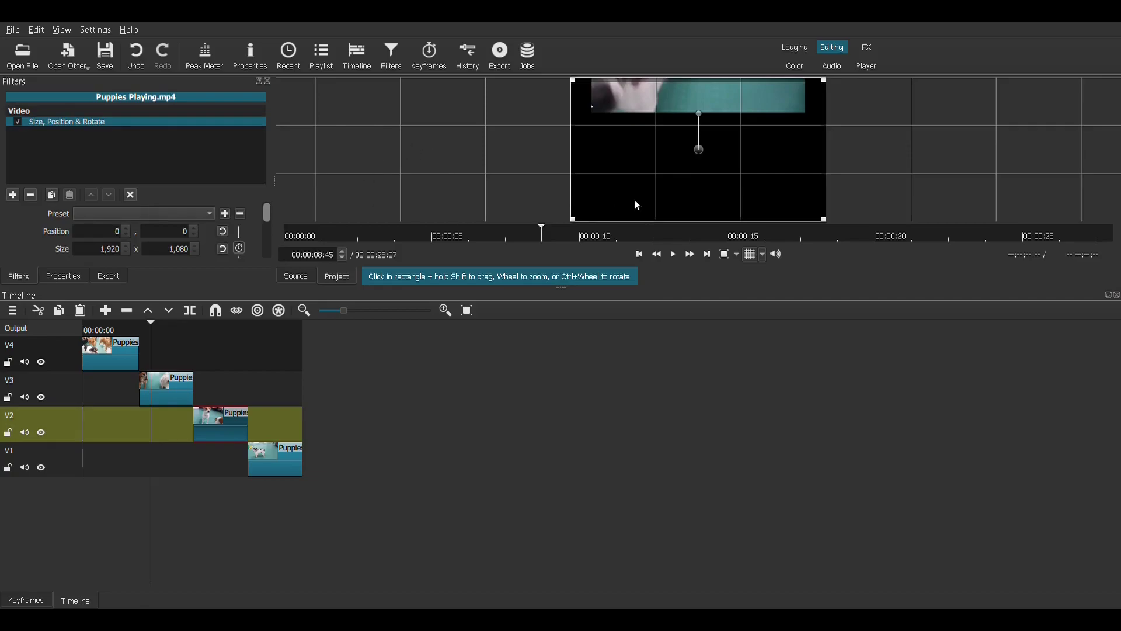
- Apply Slide In From Right and make a 640x360 tile at 13,373 on the left-middle
{"action": "left_click", "coordinate": [166, 215]}
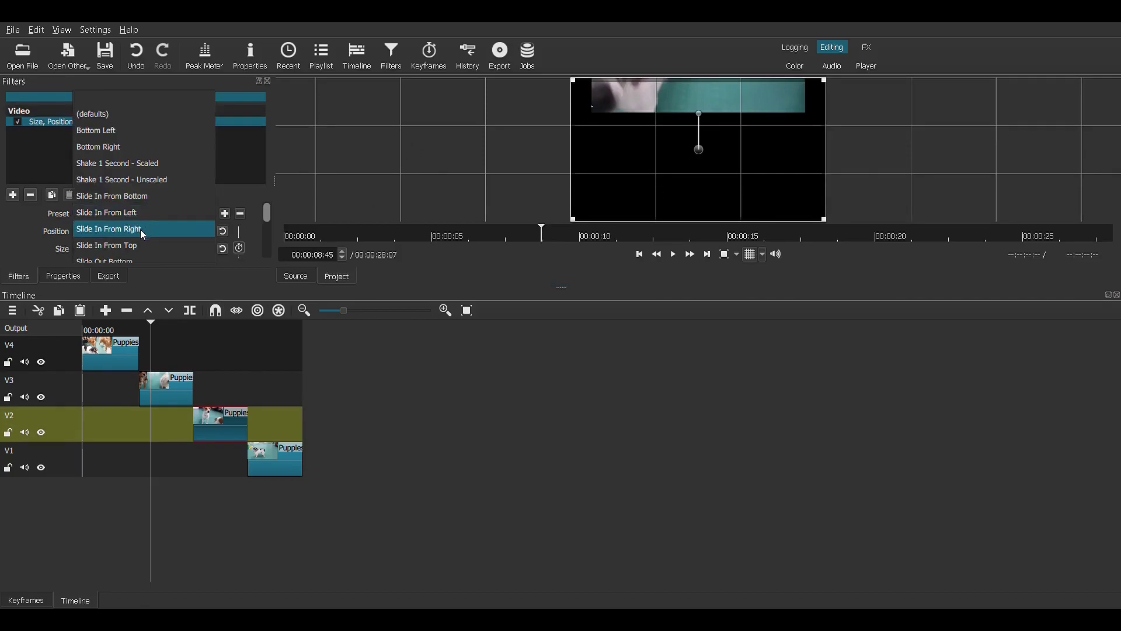
{"action": "left_click", "coordinate": [141, 229]}
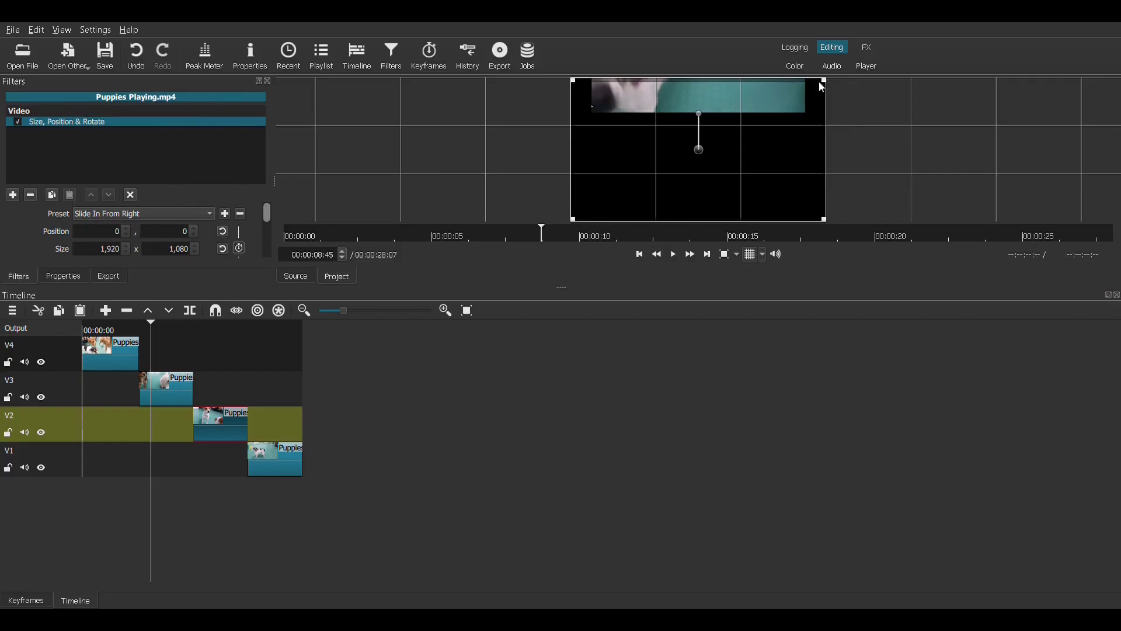
{"action": "left_click_drag", "start_coordinate": [824, 79], "coordinate": [653, 182]}
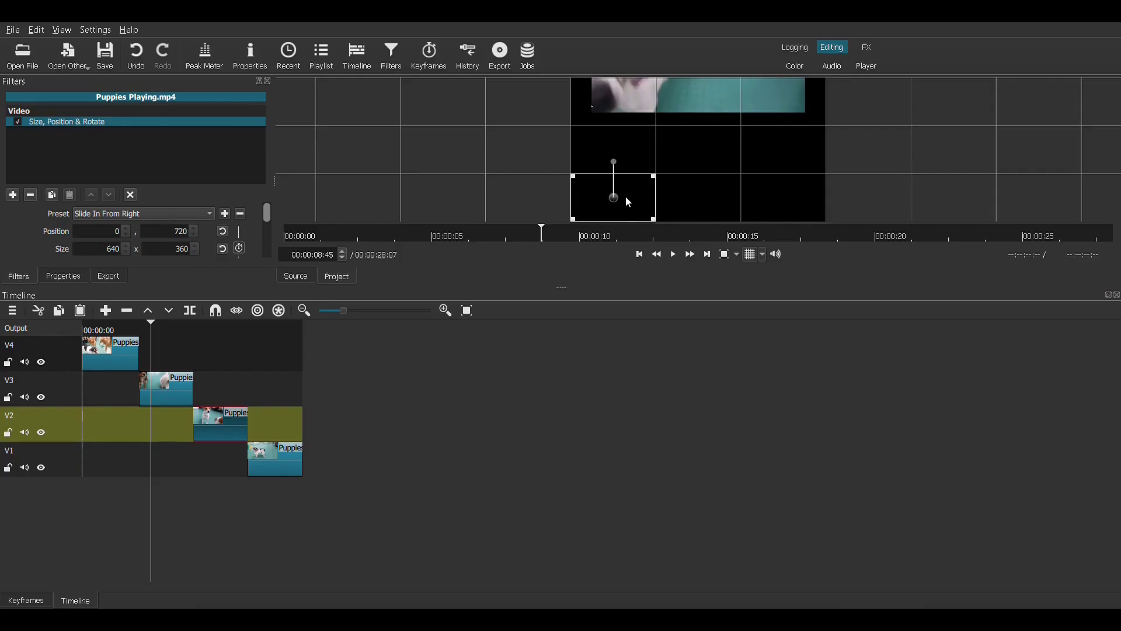
{"action": "left_click_drag", "start_coordinate": [620, 204], "coordinate": [617, 146]}
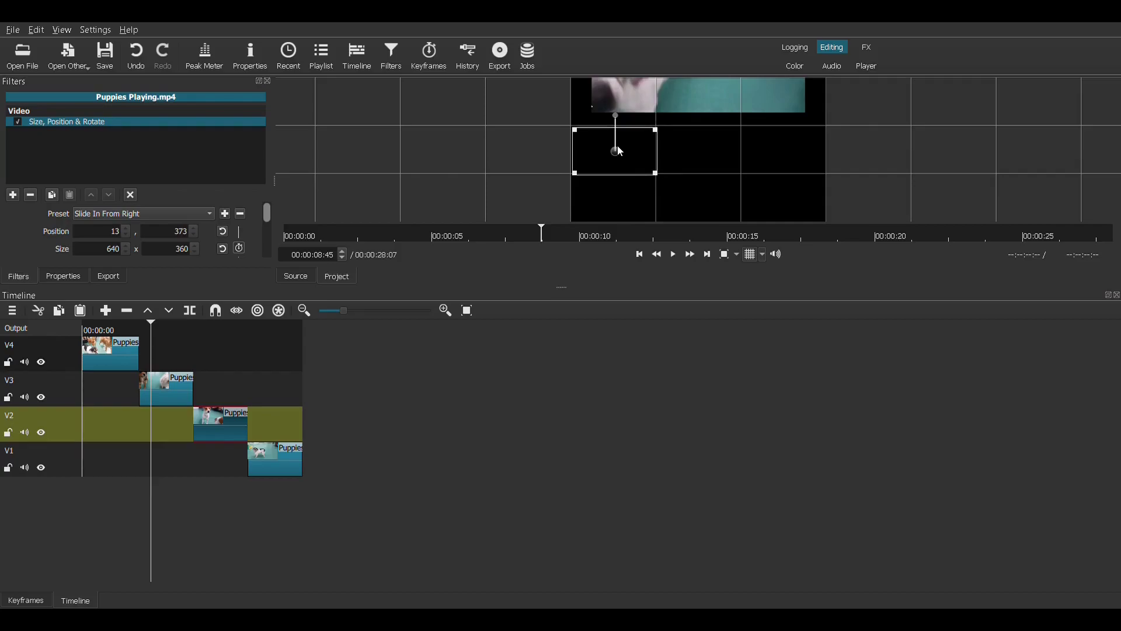
{"action": "left_click", "coordinate": [191, 323]}
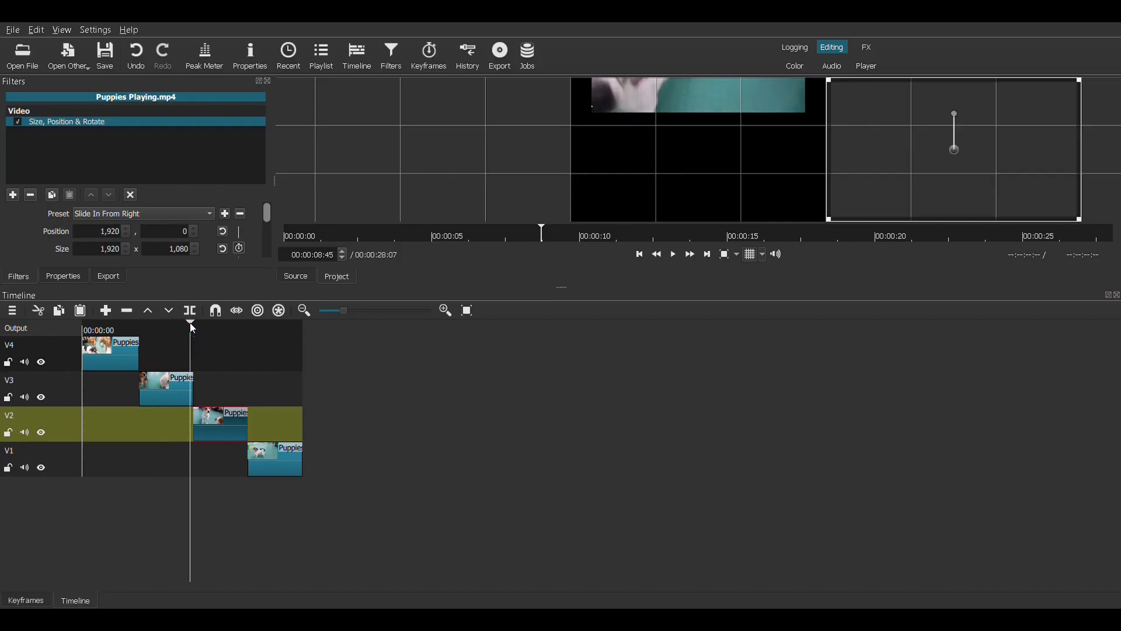
{"action": "left_click", "coordinate": [674, 256]}
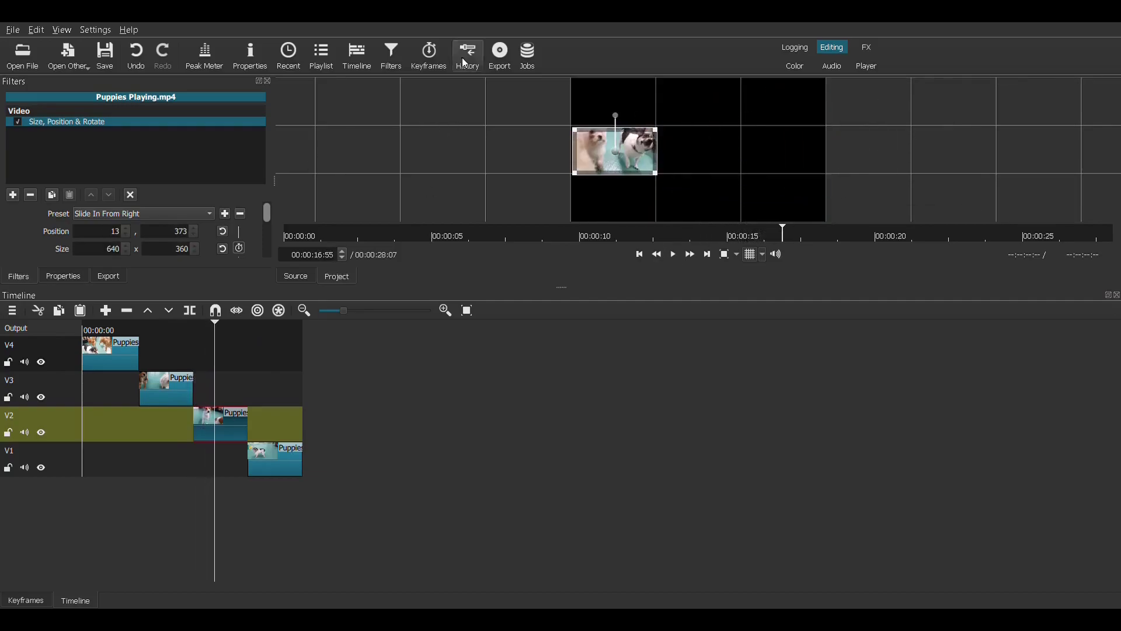
- Stretch the V2 slide-in across the whole clip in Keyframes, then select the V1 clip
{"action": "left_click", "coordinate": [436, 54]}
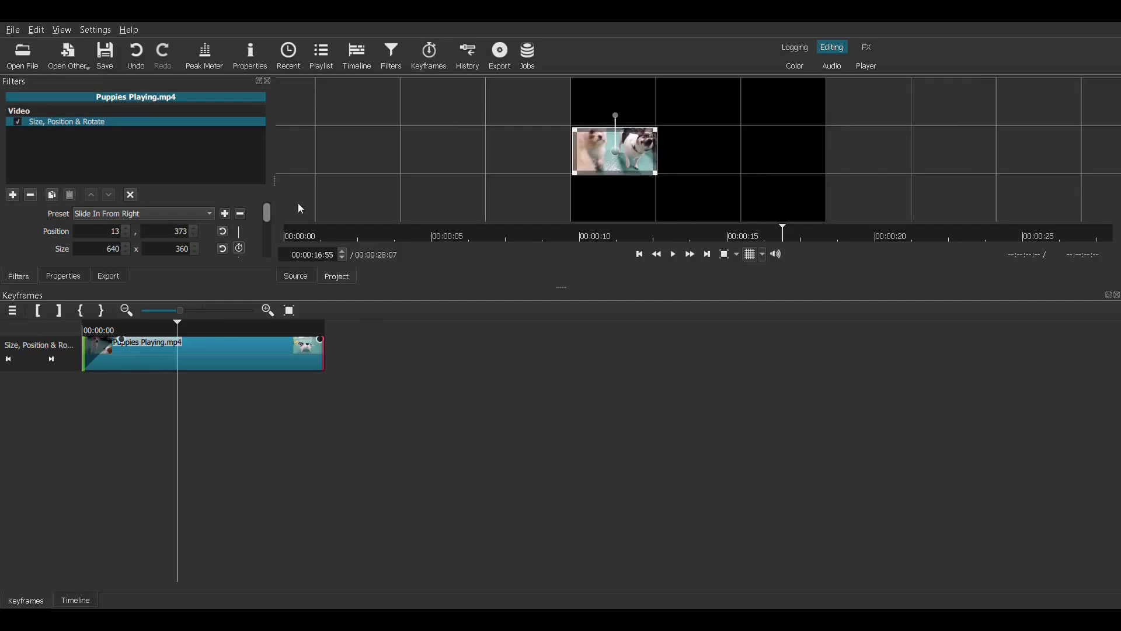
{"action": "left_click", "coordinate": [121, 340]}
{"action": "left_click_drag", "start_coordinate": [121, 339], "coordinate": [316, 351]}
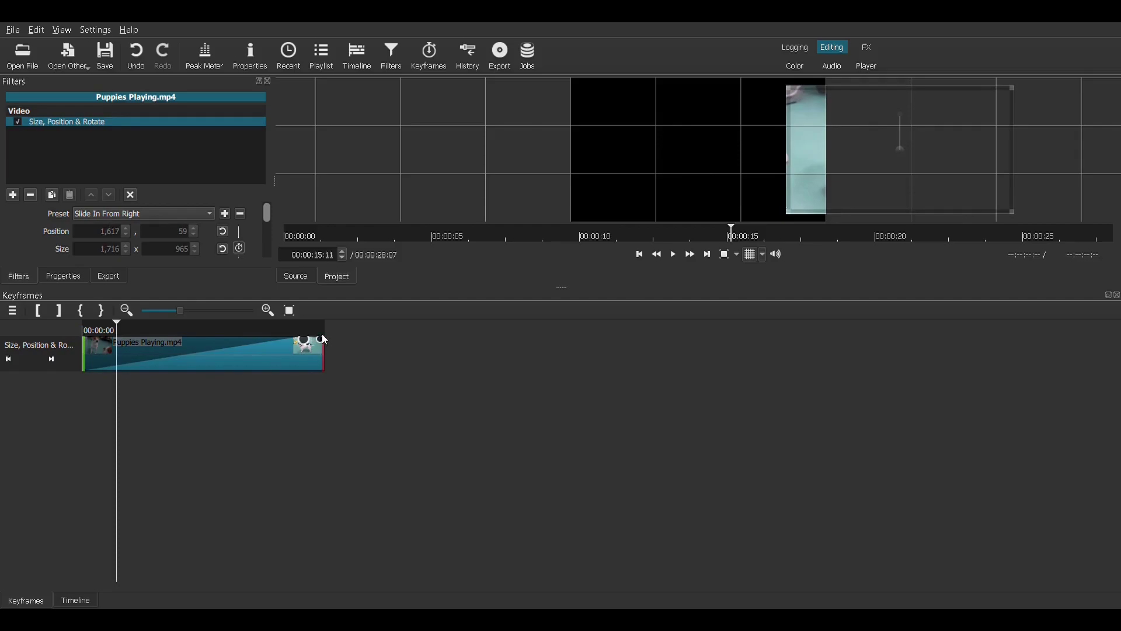
{"action": "left_click", "coordinate": [357, 54]}
{"action": "left_click", "coordinate": [284, 460]}
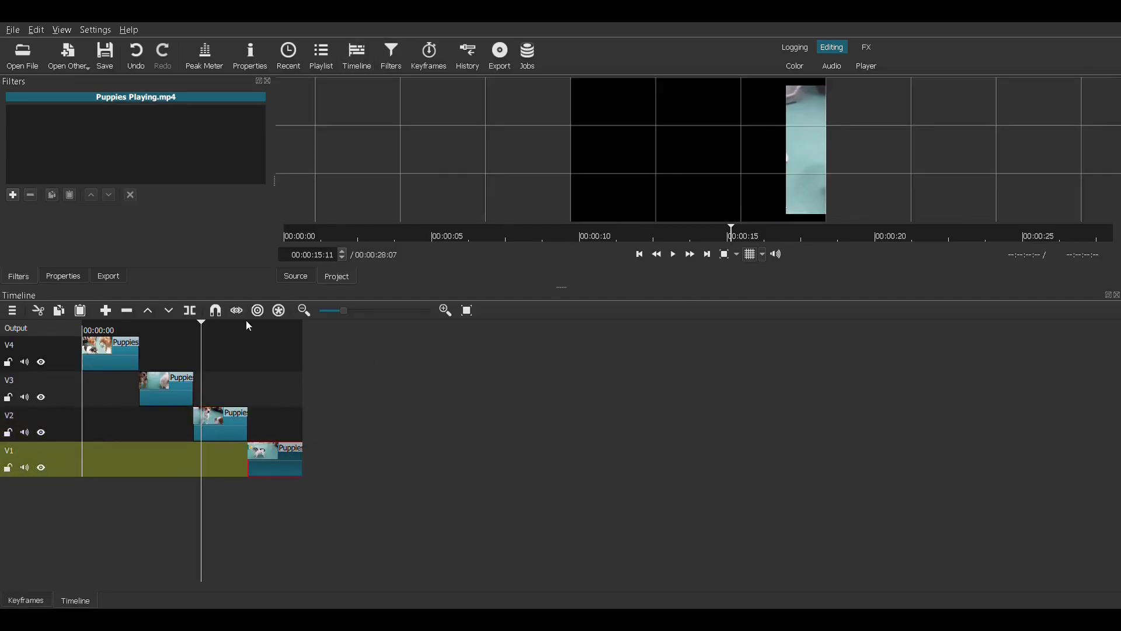
- Add a Size, Position & Rotate filter to the V1 puppies clip
{"action": "left_click", "coordinate": [13, 195]}
{"action": "scroll", "coordinate": [262, 159], "scroll_direction": "down", "scroll_amount": 1}
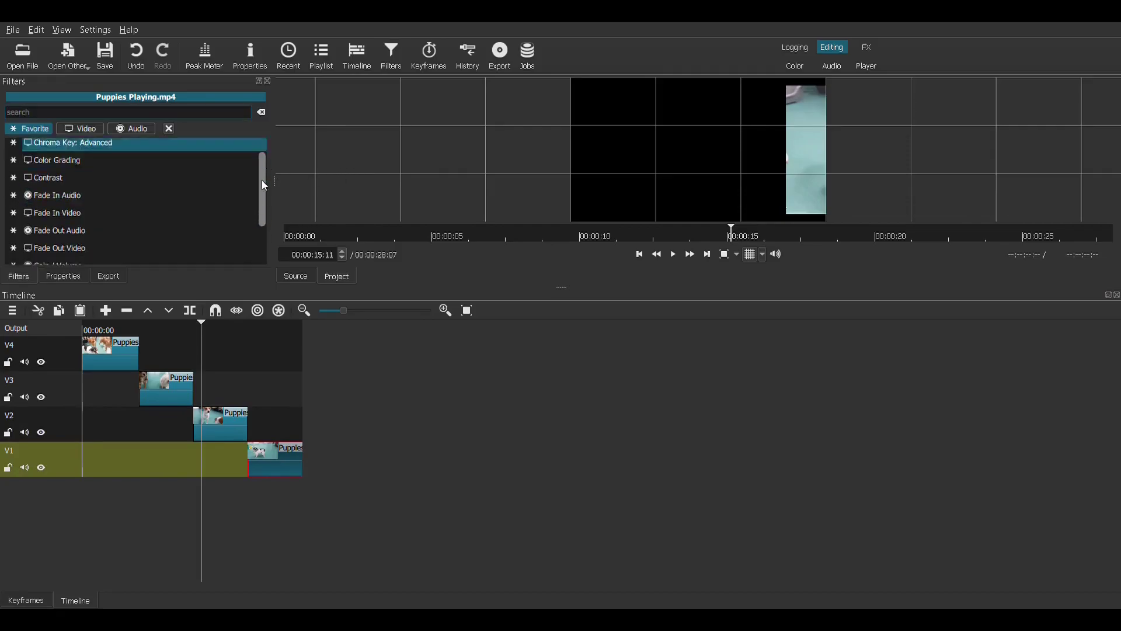
{"action": "scroll", "coordinate": [262, 193], "scroll_direction": "down", "scroll_amount": 2}
{"action": "left_click", "coordinate": [234, 219]}
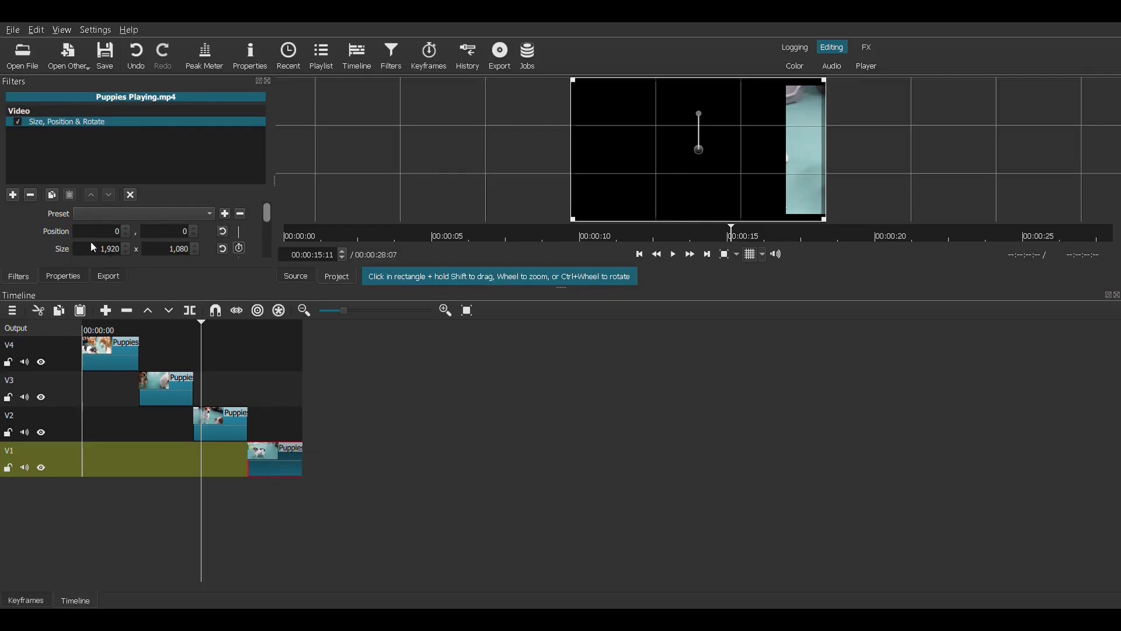
- Apply Slide In From Bottom and shrink the picture to a 640x360 tile at 654,13
{"action": "left_click", "coordinate": [144, 213]}
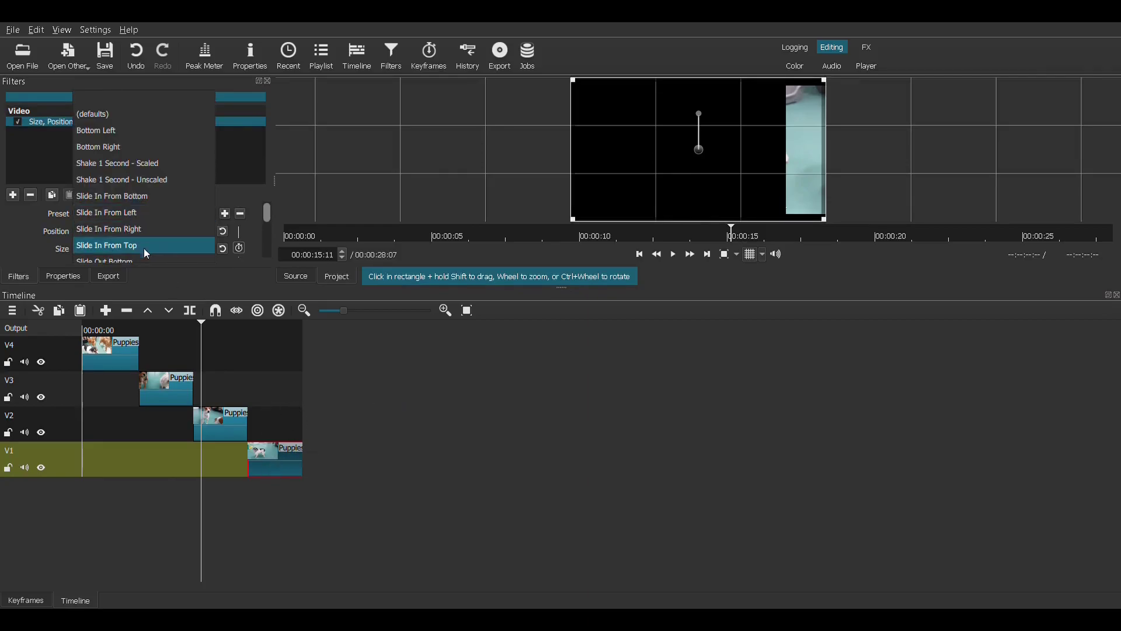
{"action": "left_click", "coordinate": [154, 193]}
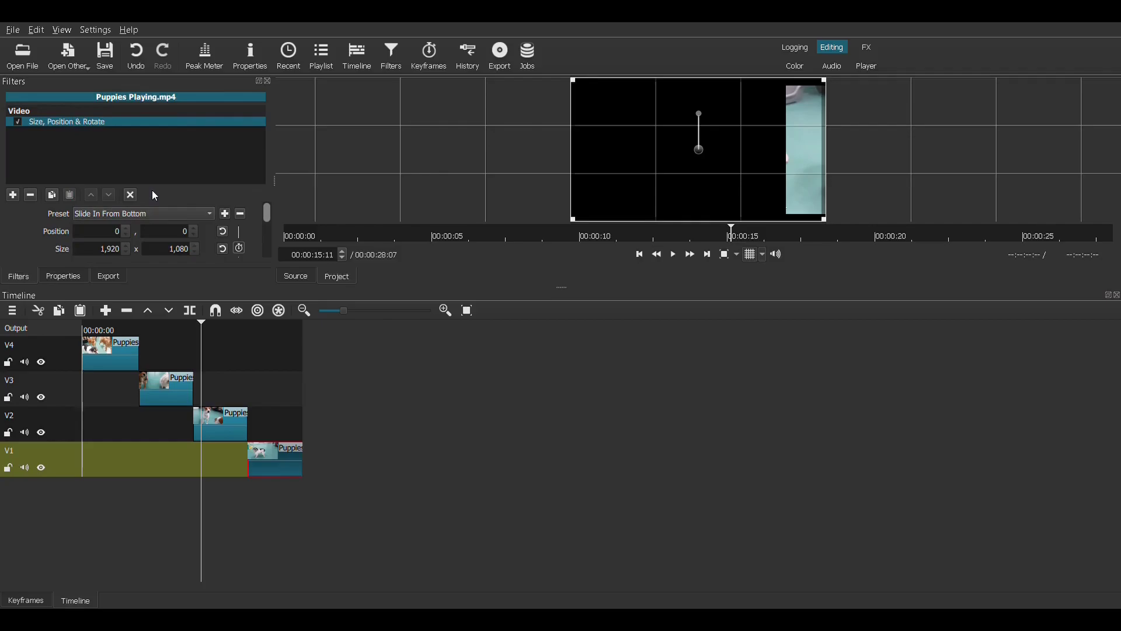
{"action": "left_click", "coordinate": [271, 327]}
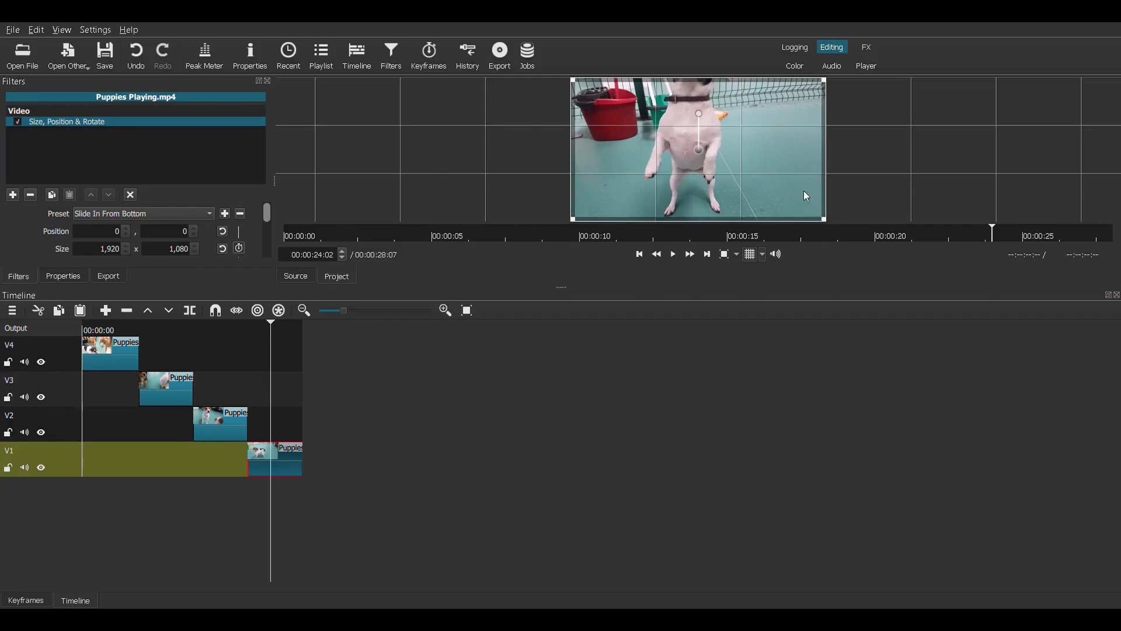
{"action": "left_click_drag", "start_coordinate": [804, 195], "coordinate": [707, 102]}
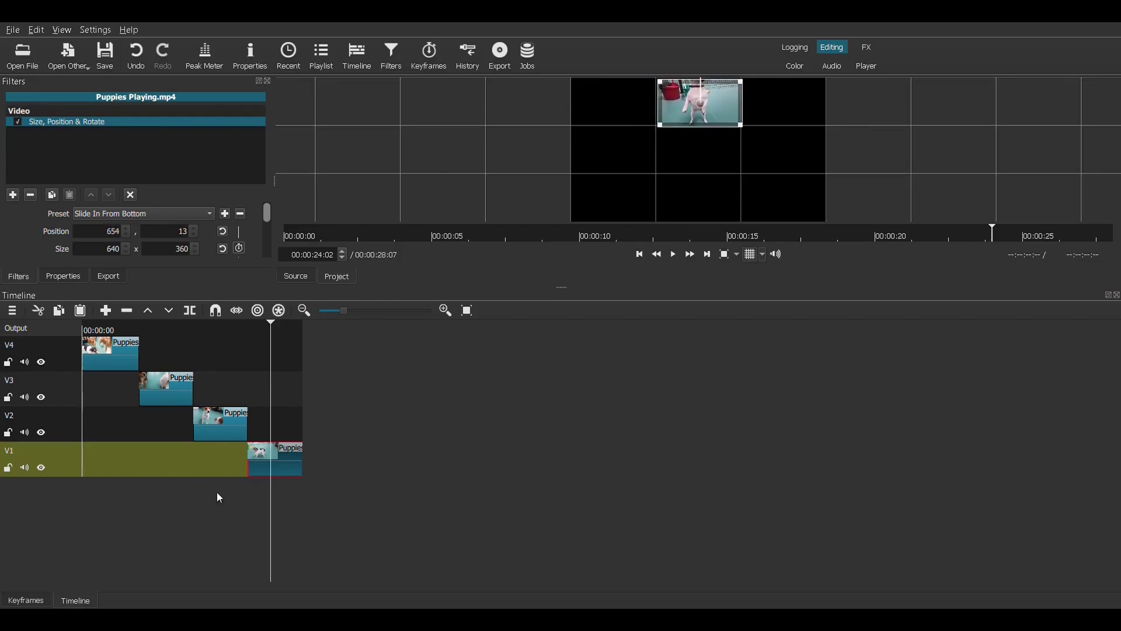
- Rewind to 00:00:00:00 and play the sequence, stopping near 18 seconds to review the sliding tiles
{"action": "left_click", "coordinate": [115, 356]}
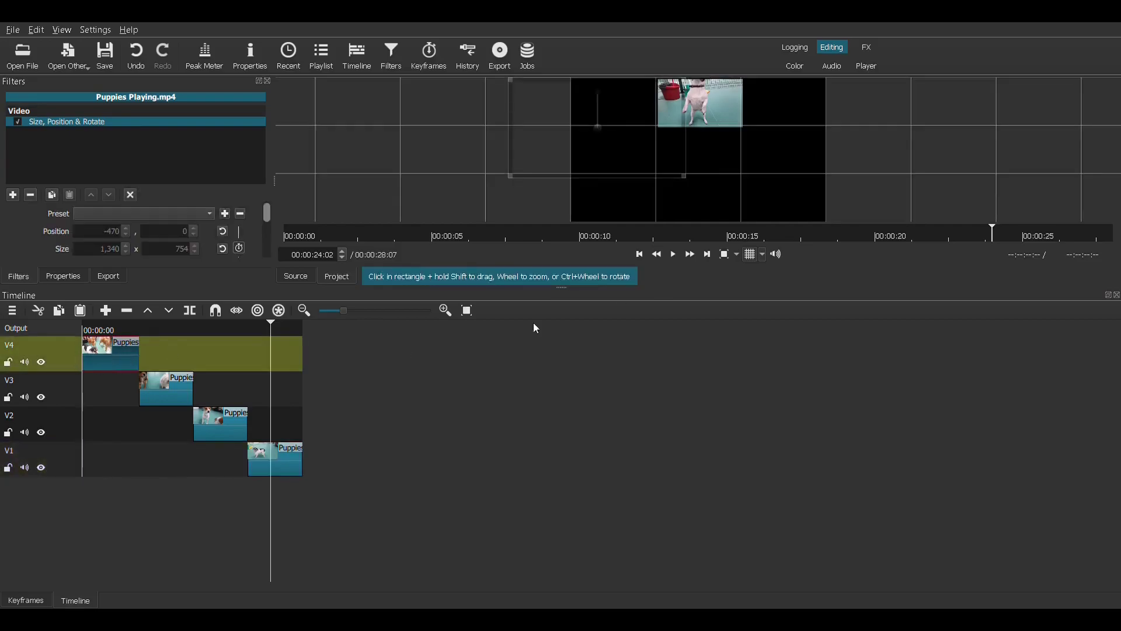
{"action": "left_click", "coordinate": [640, 255]}
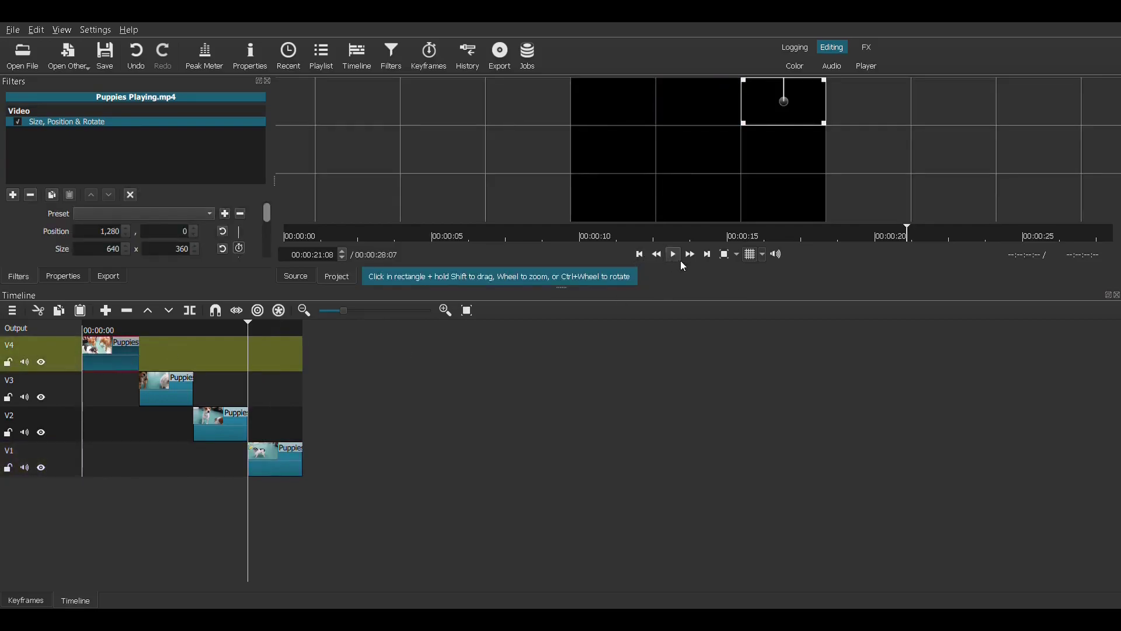
{"action": "left_click", "coordinate": [643, 255]}
{"action": "left_click", "coordinate": [643, 255]}
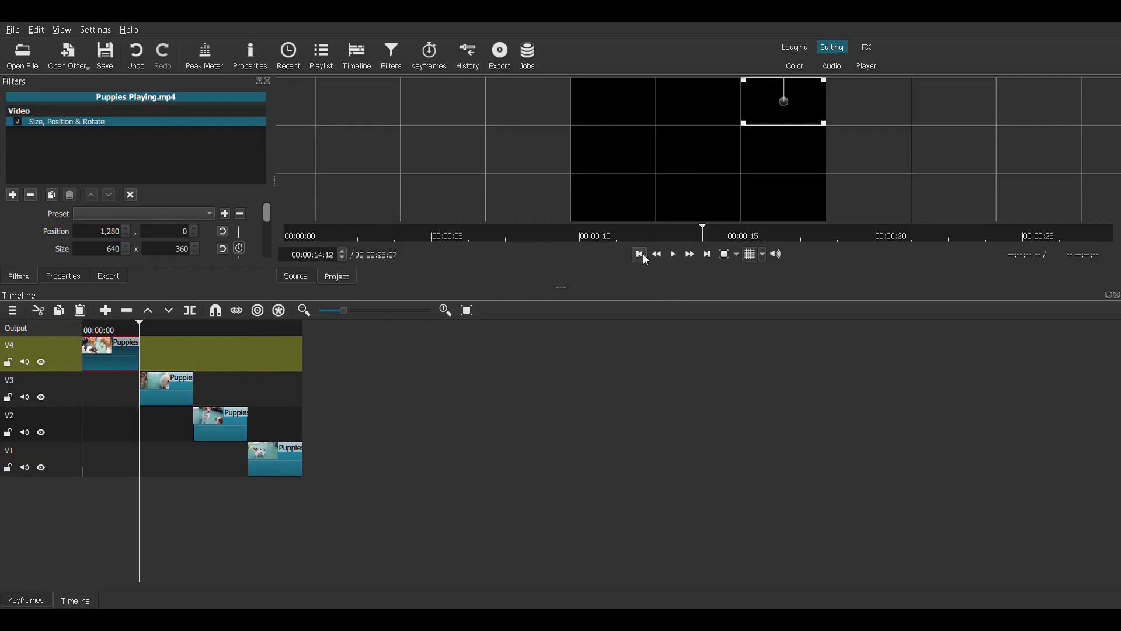
{"action": "left_click", "coordinate": [642, 255]}
{"action": "left_click", "coordinate": [675, 254]}
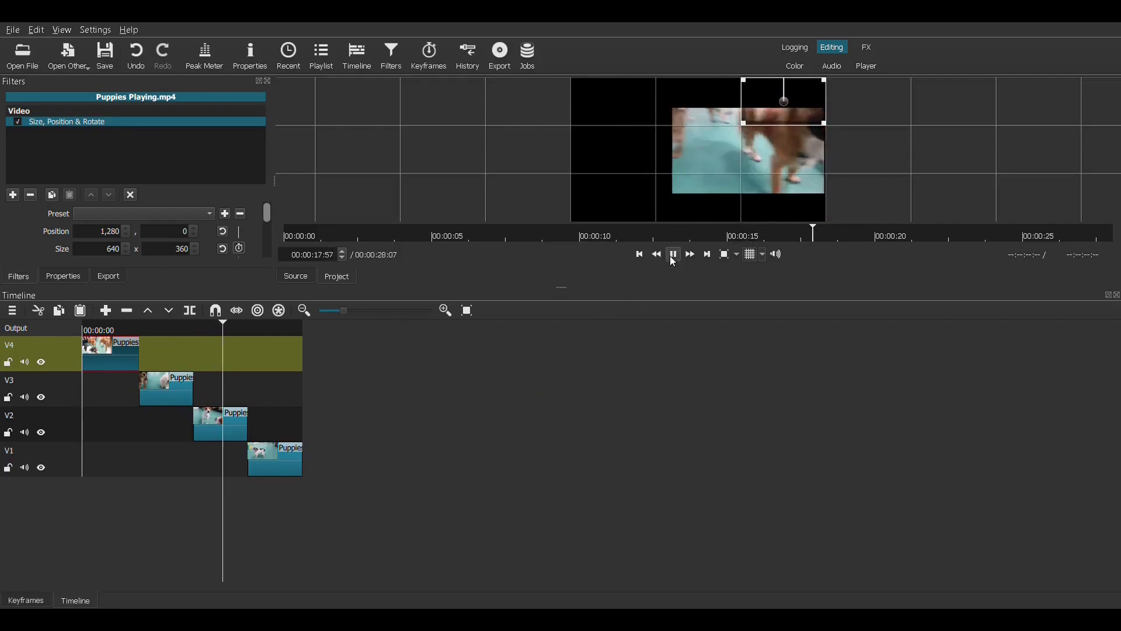
{"action": "key", "text": "space"}
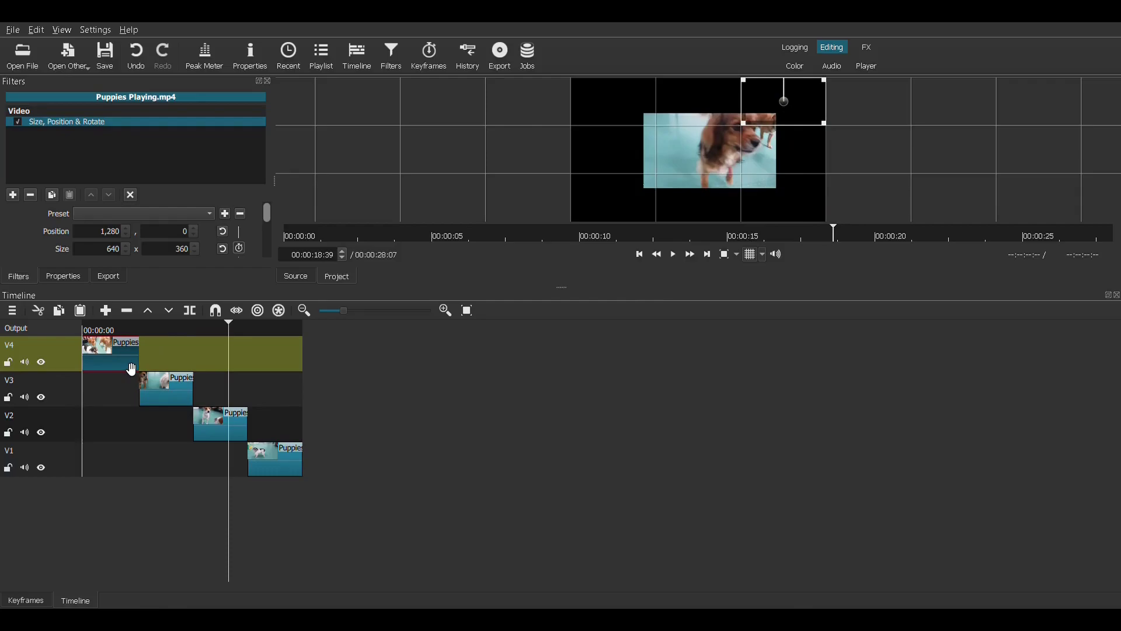
- Copy the V4 puppies clip, paste copies from 00:00:13:10, and remove the gap between them
{"action": "left_click", "coordinate": [109, 331]}
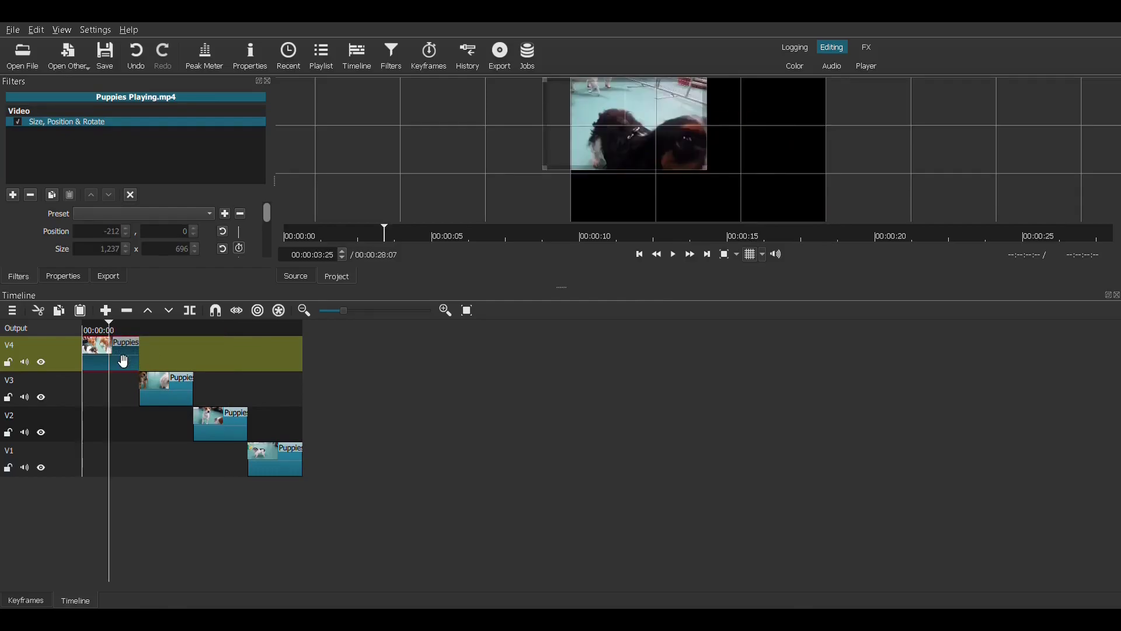
{"action": "right_click", "coordinate": [120, 356]}
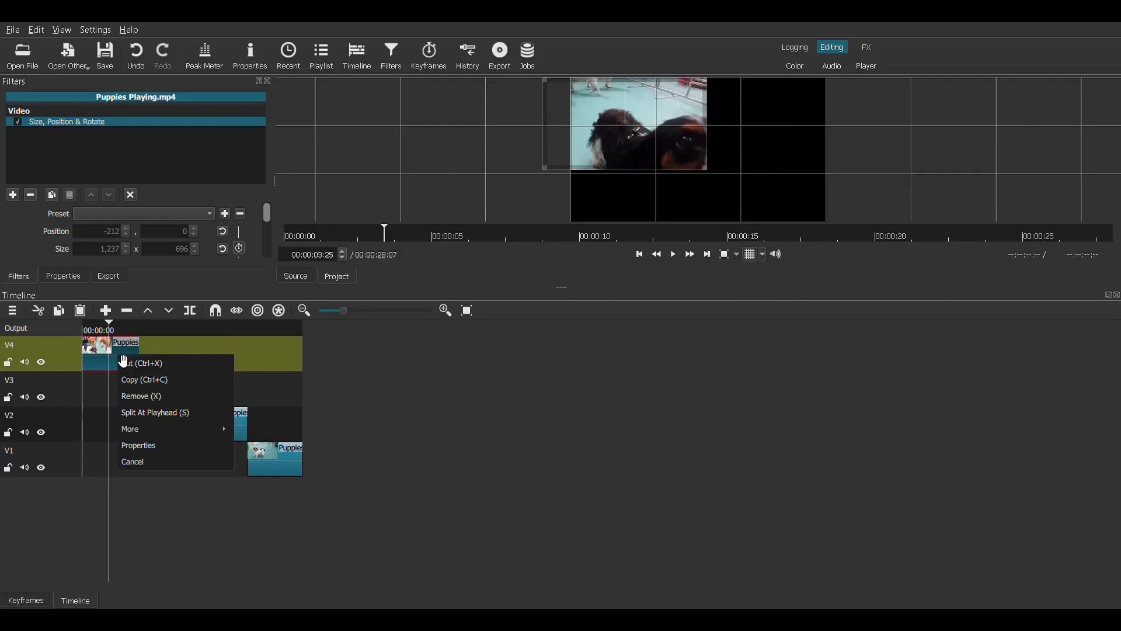
{"action": "left_click", "coordinate": [148, 380]}
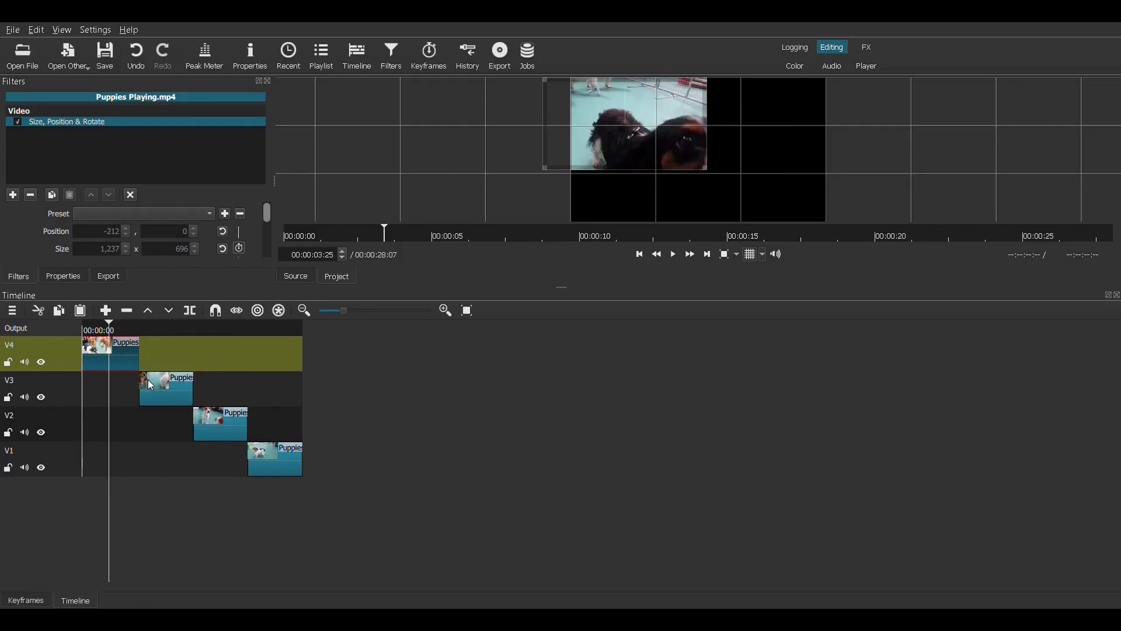
{"action": "left_click", "coordinate": [186, 328]}
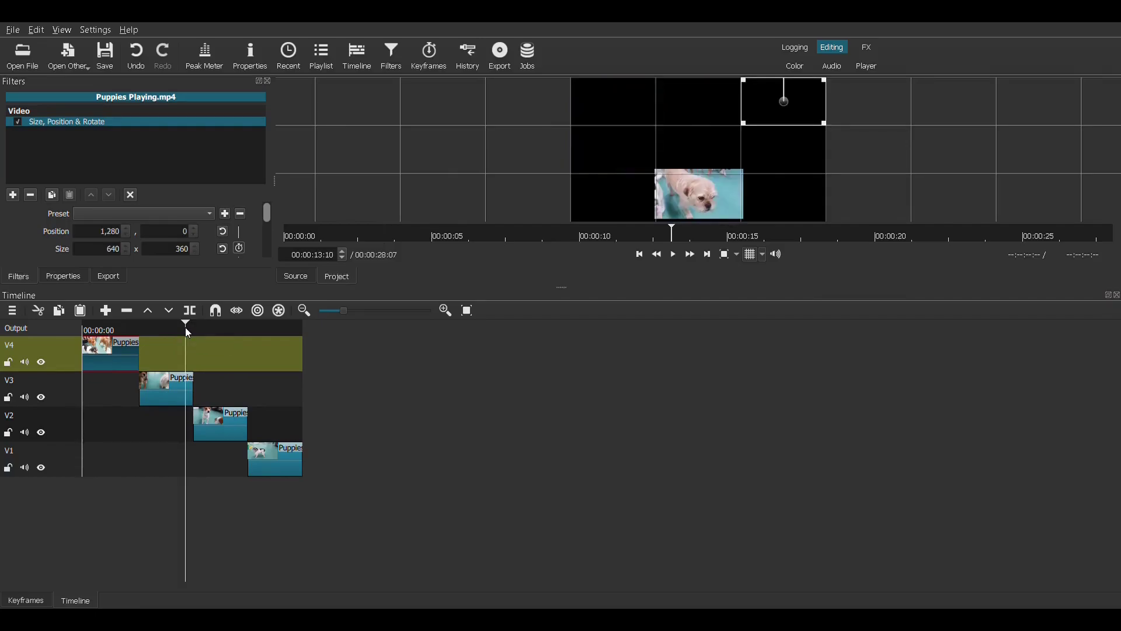
{"action": "key", "text": "ctrl+v"}
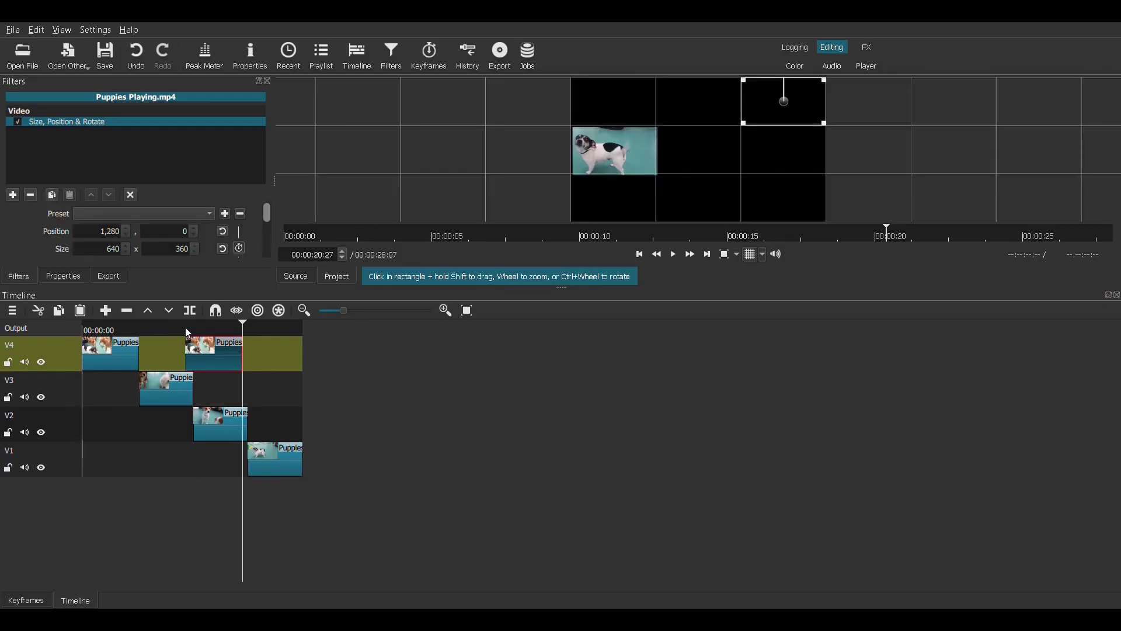
{"action": "key", "text": "ctrl+v"}
{"action": "key", "text": "ctrl+v"}
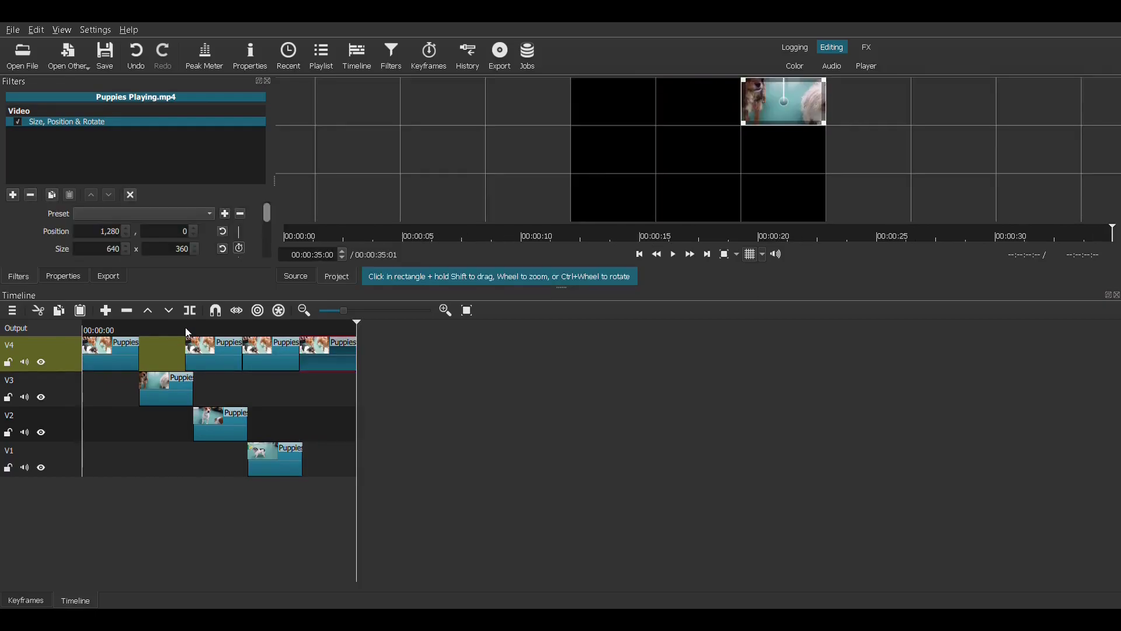
{"action": "left_click", "coordinate": [158, 357]}
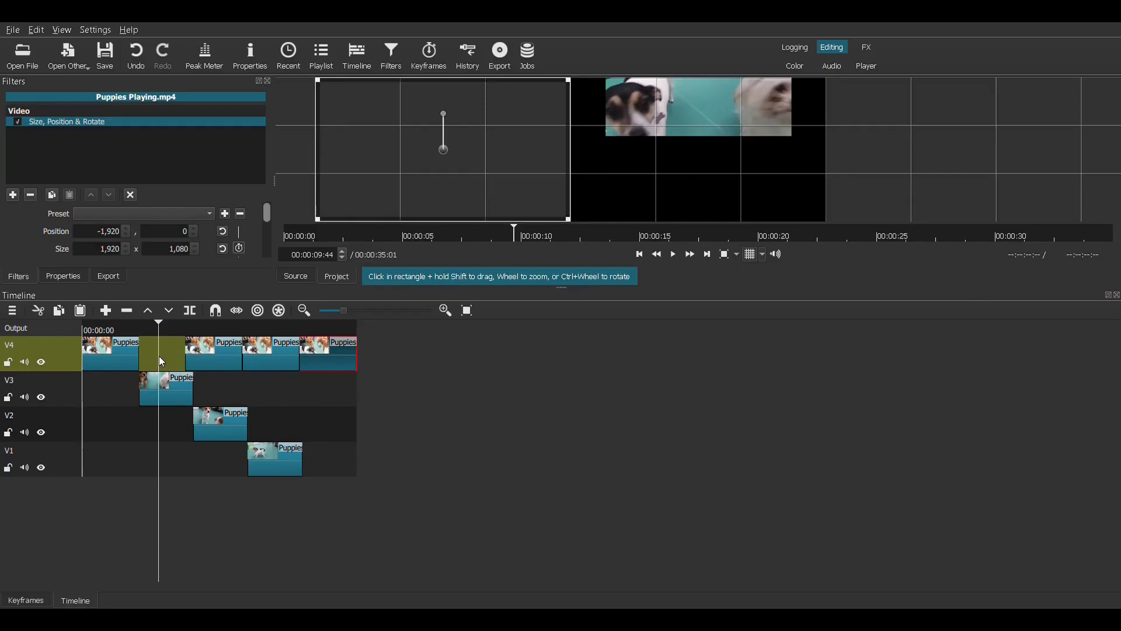
{"action": "right_click", "coordinate": [168, 355]}
{"action": "left_click", "coordinate": [189, 397]}
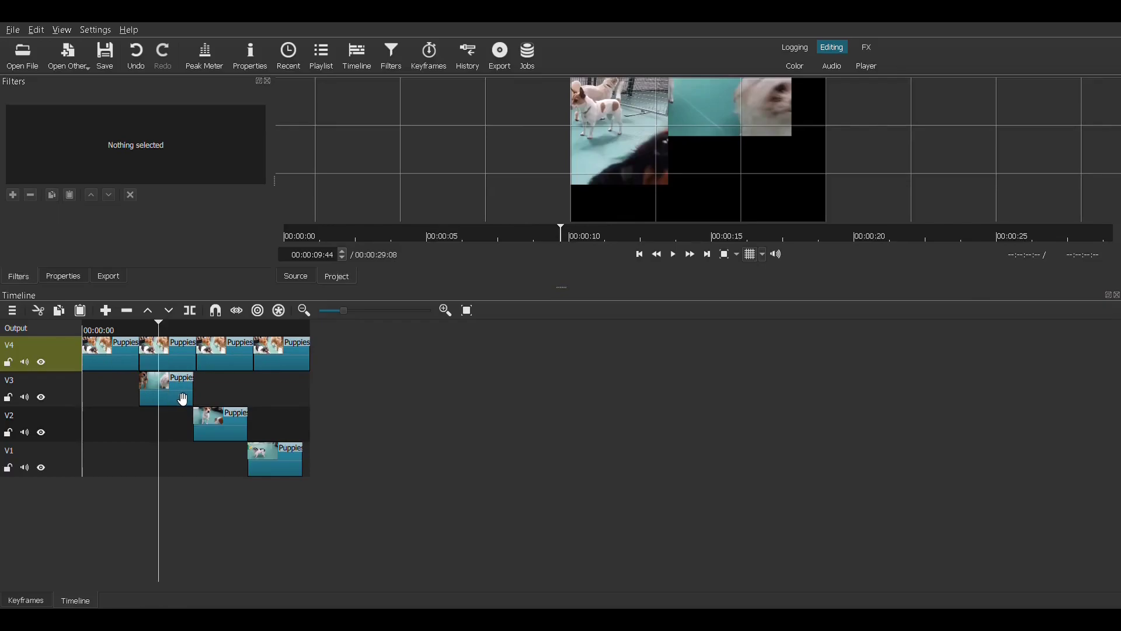
- Move the V3 puppies clip to the start of the timeline and copy it
{"action": "left_click_drag", "start_coordinate": [183, 399], "coordinate": [113, 394]}
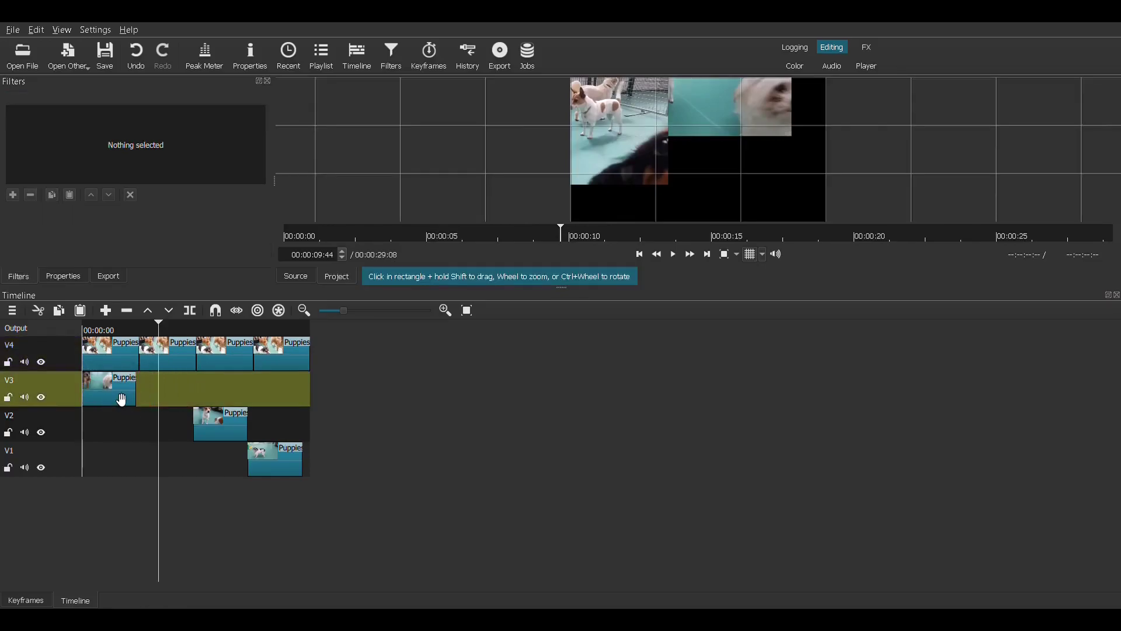
{"action": "left_click", "coordinate": [115, 394]}
{"action": "right_click", "coordinate": [122, 387]}
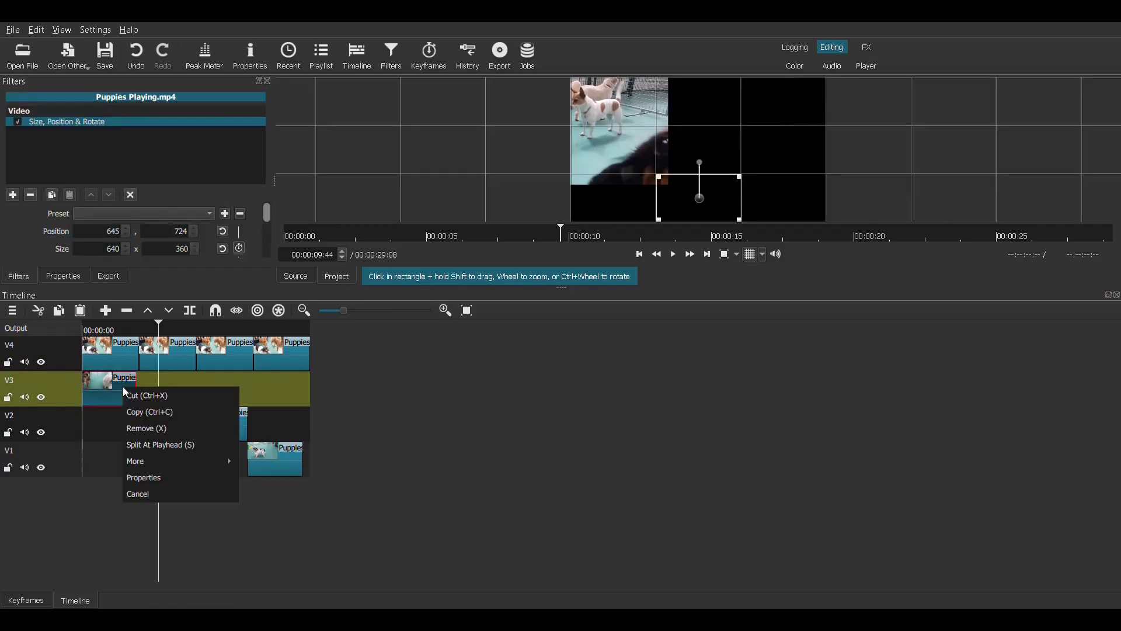
{"action": "left_click", "coordinate": [152, 416]}
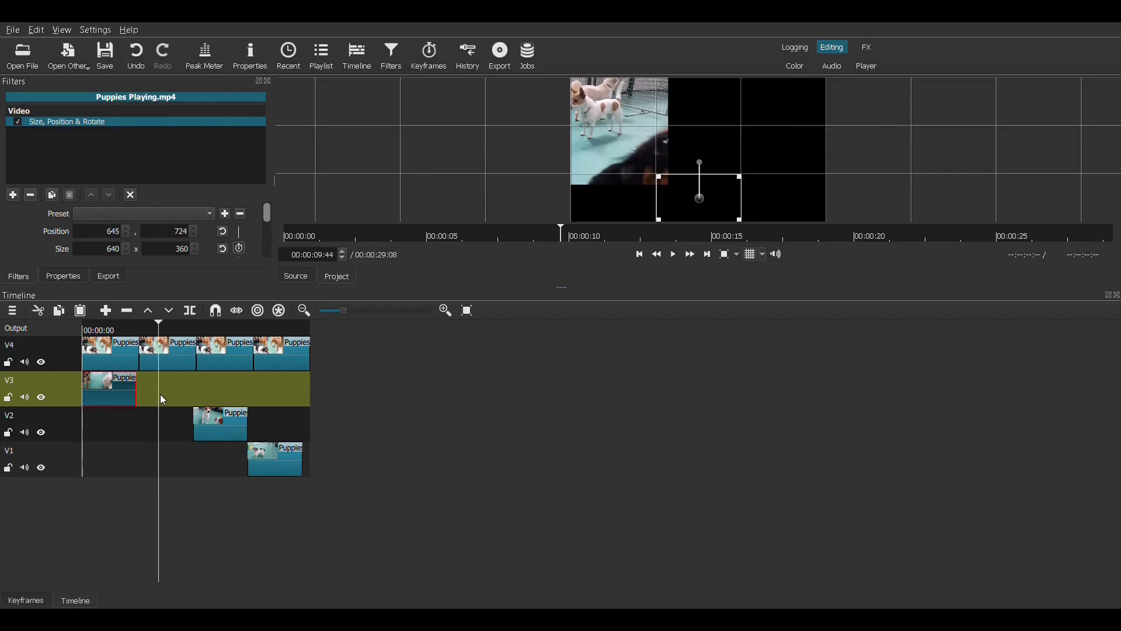
- Paste further copies onto V3 and remove the gap so the clips run back to back
{"action": "right_click", "coordinate": [160, 395]}
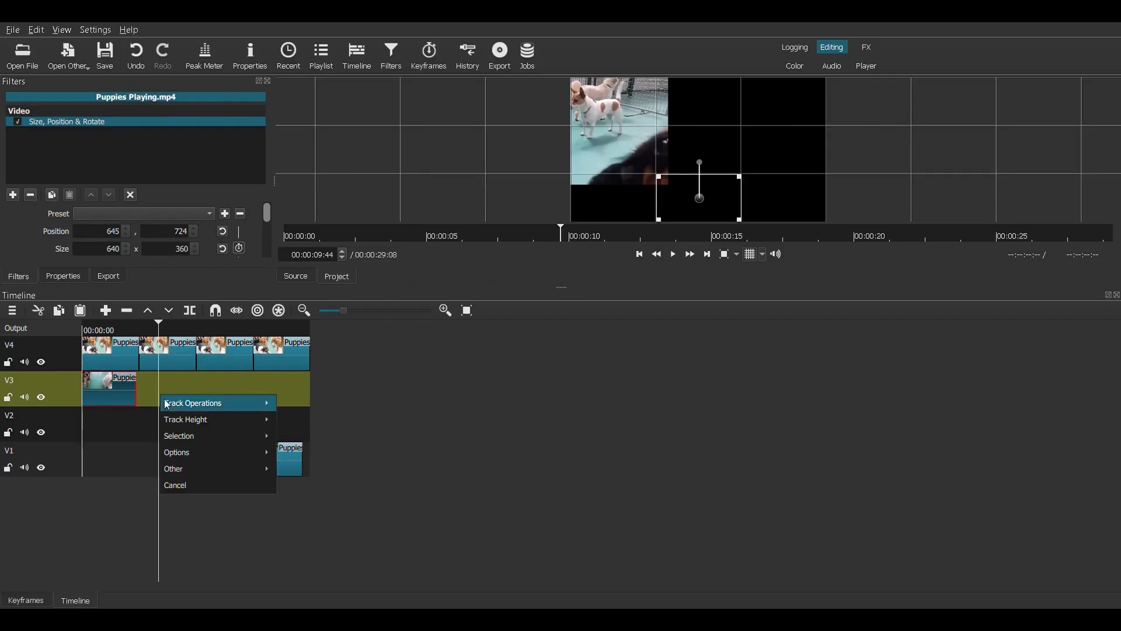
{"action": "mouse_move", "coordinate": [170, 403]}
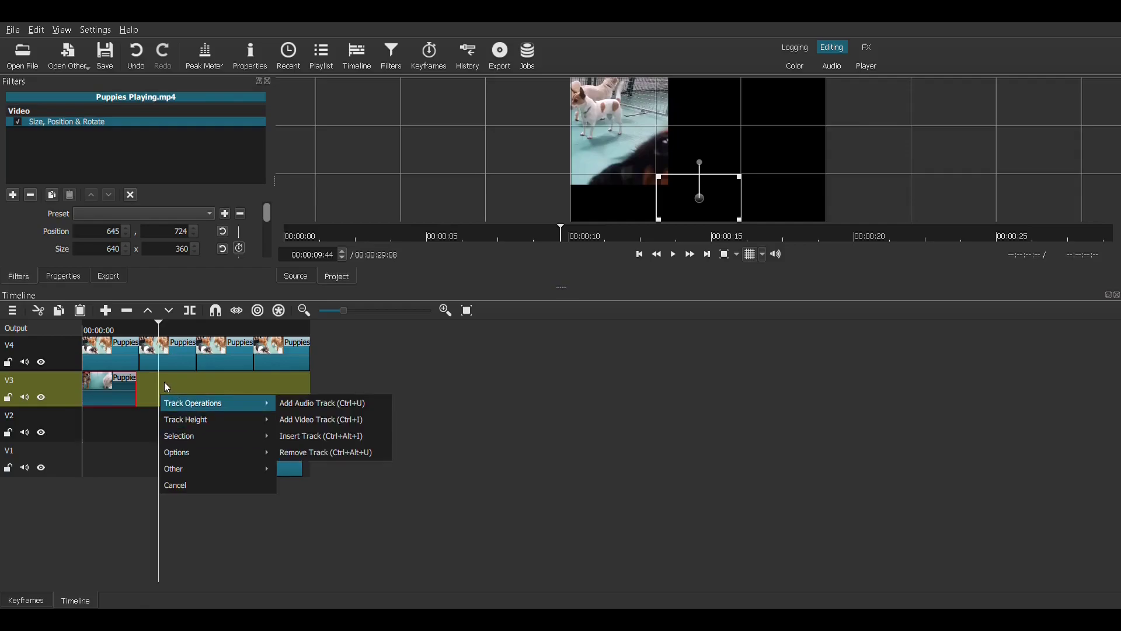
{"action": "left_click", "coordinate": [164, 381]}
{"action": "key", "text": "space"}
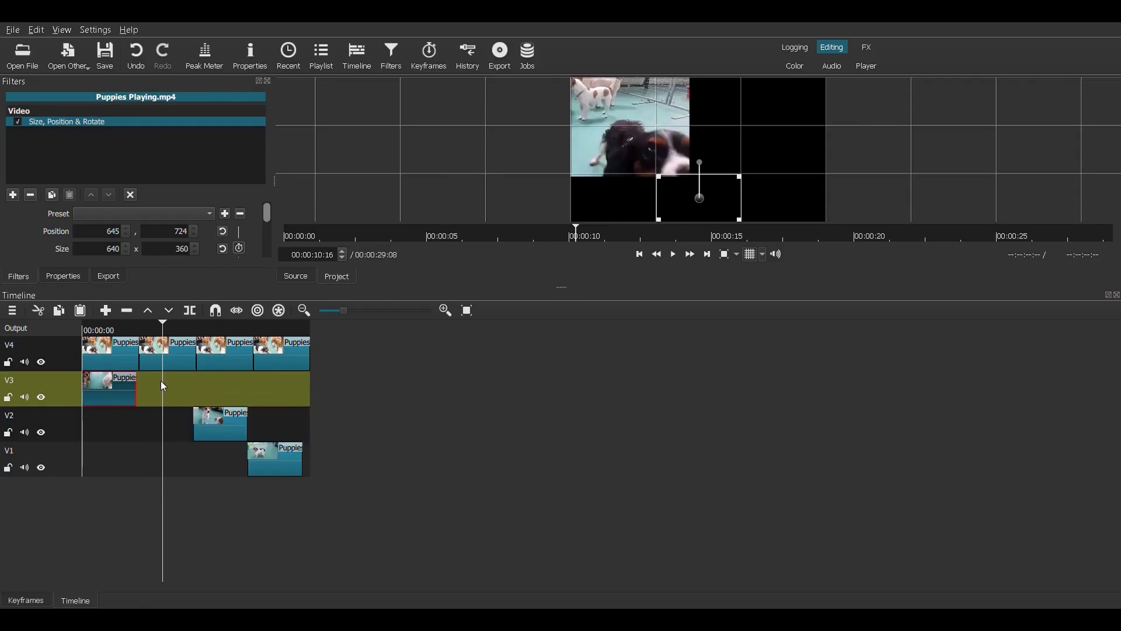
{"action": "key", "text": "ctrl+v"}
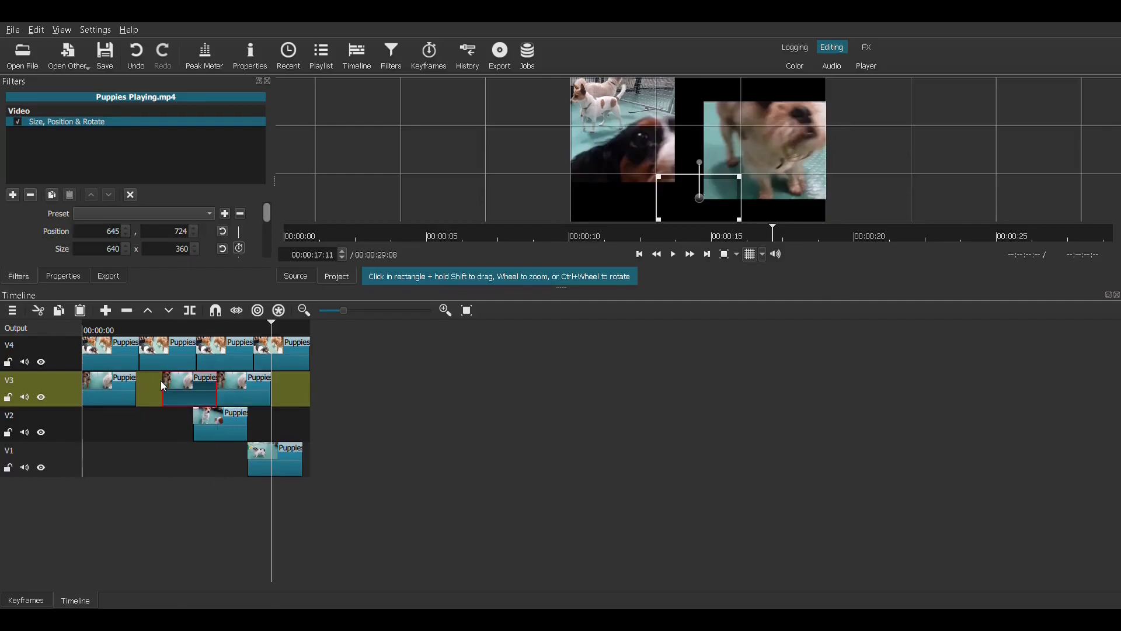
{"action": "key", "text": "ctrl+v"}
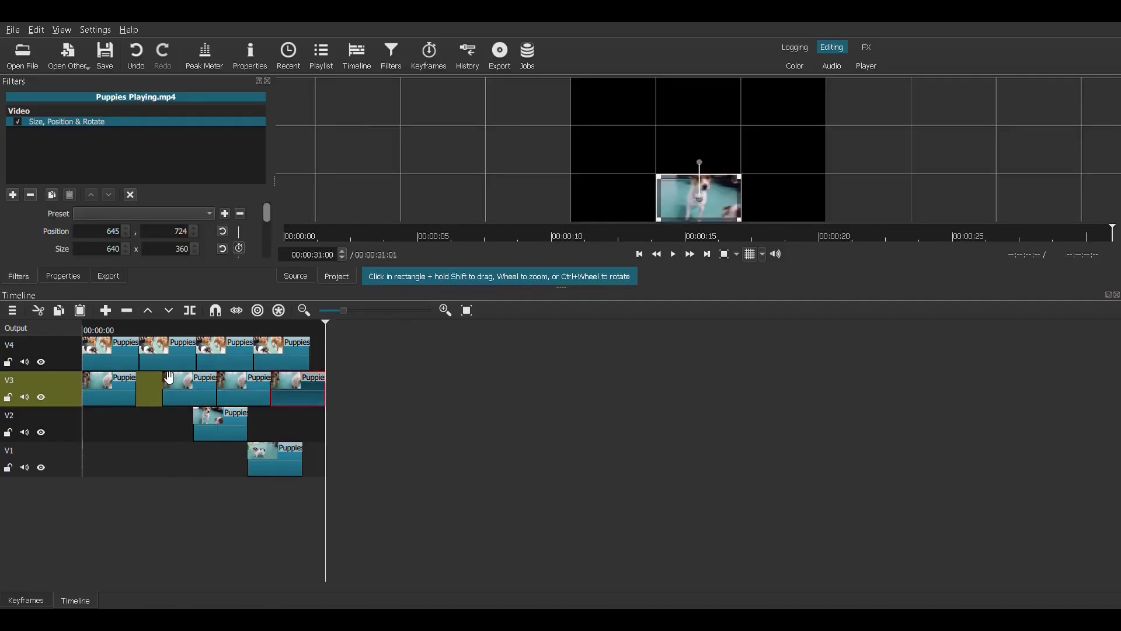
{"action": "left_click", "coordinate": [149, 392]}
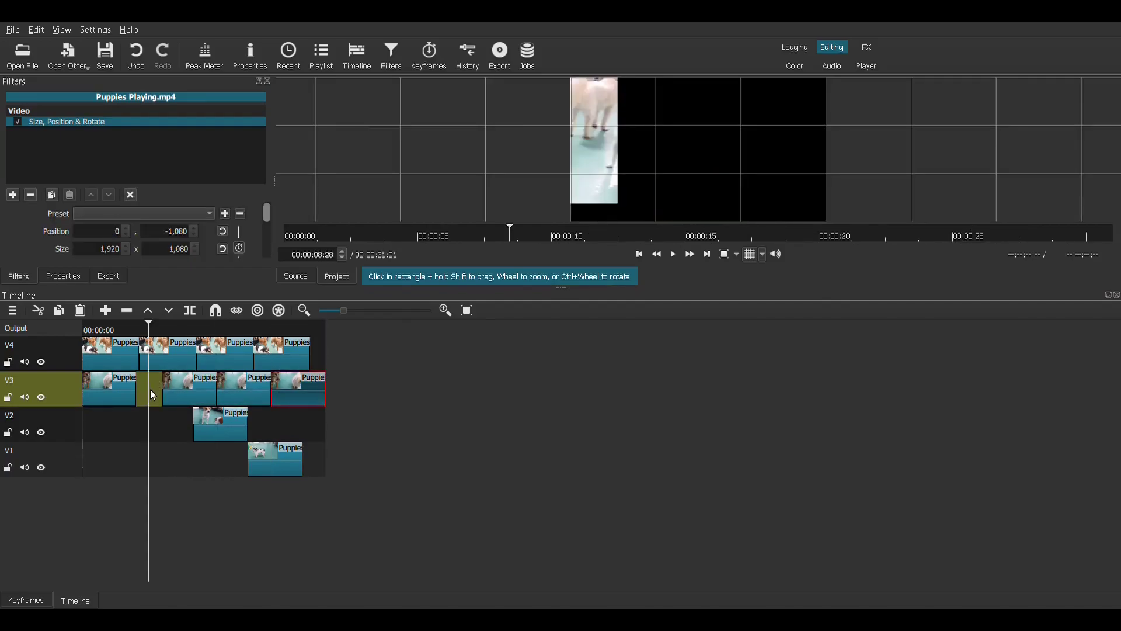
{"action": "right_click", "coordinate": [150, 389]}
{"action": "left_click", "coordinate": [171, 430]}
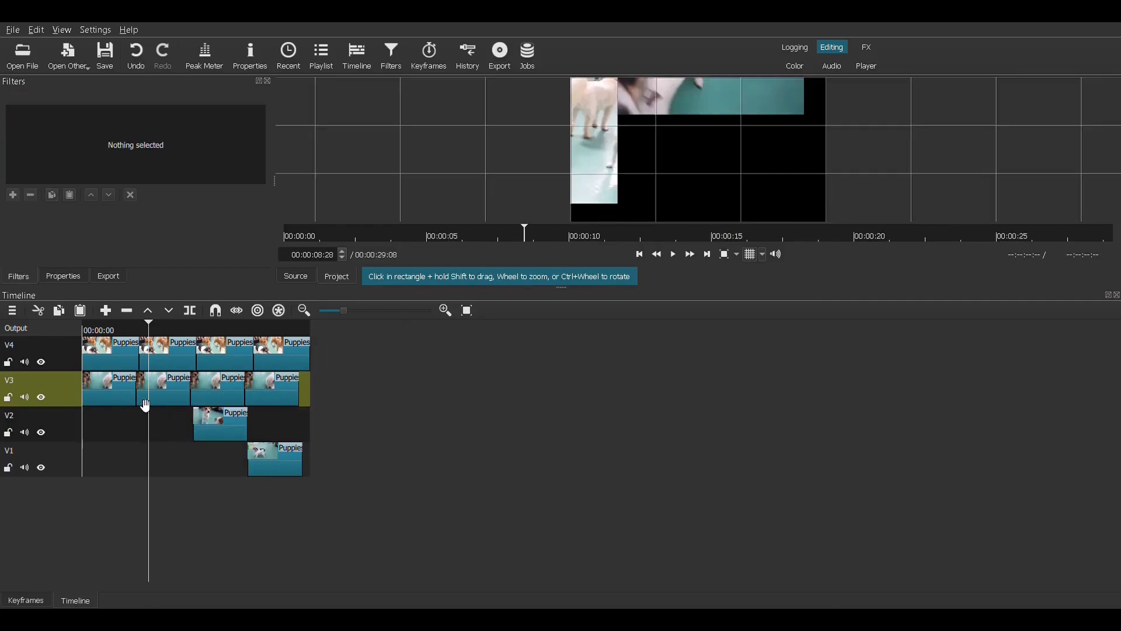
- Move the lone V2 puppies clip to the track start and copy it
{"action": "left_click", "coordinate": [237, 433]}
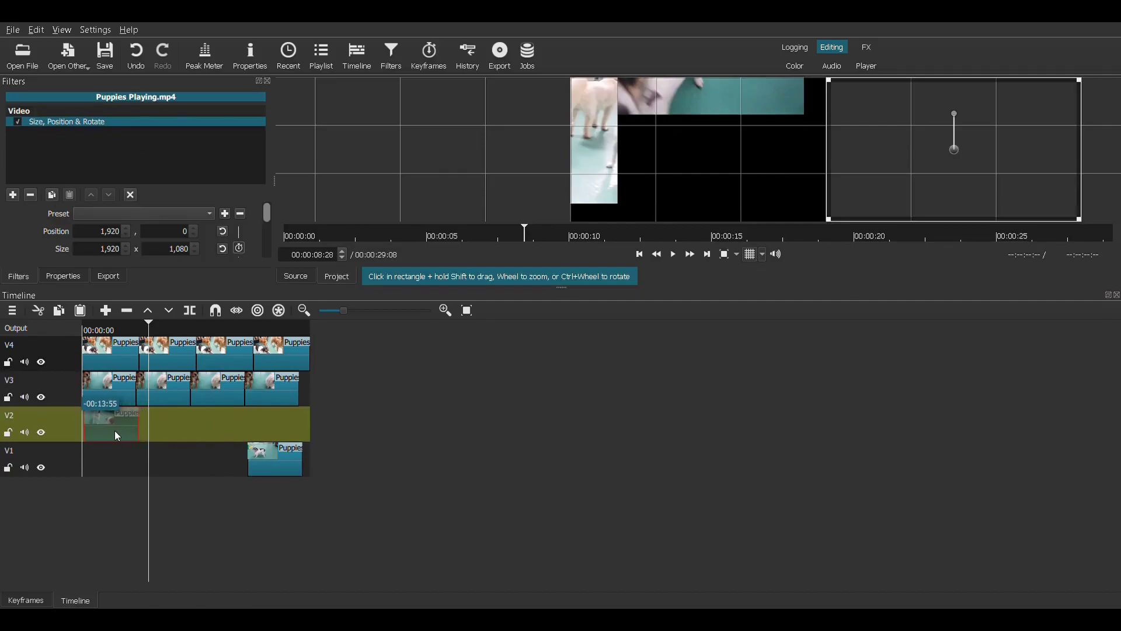
{"action": "left_click_drag", "start_coordinate": [115, 433], "coordinate": [115, 434]}
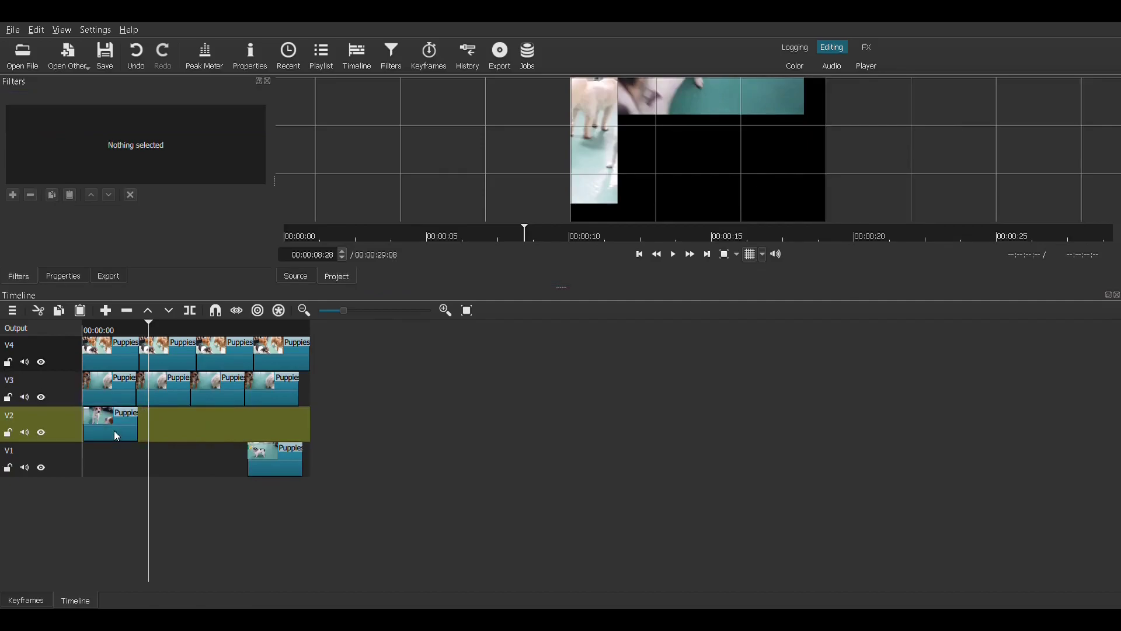
{"action": "left_click_drag", "start_coordinate": [115, 431], "coordinate": [115, 435]}
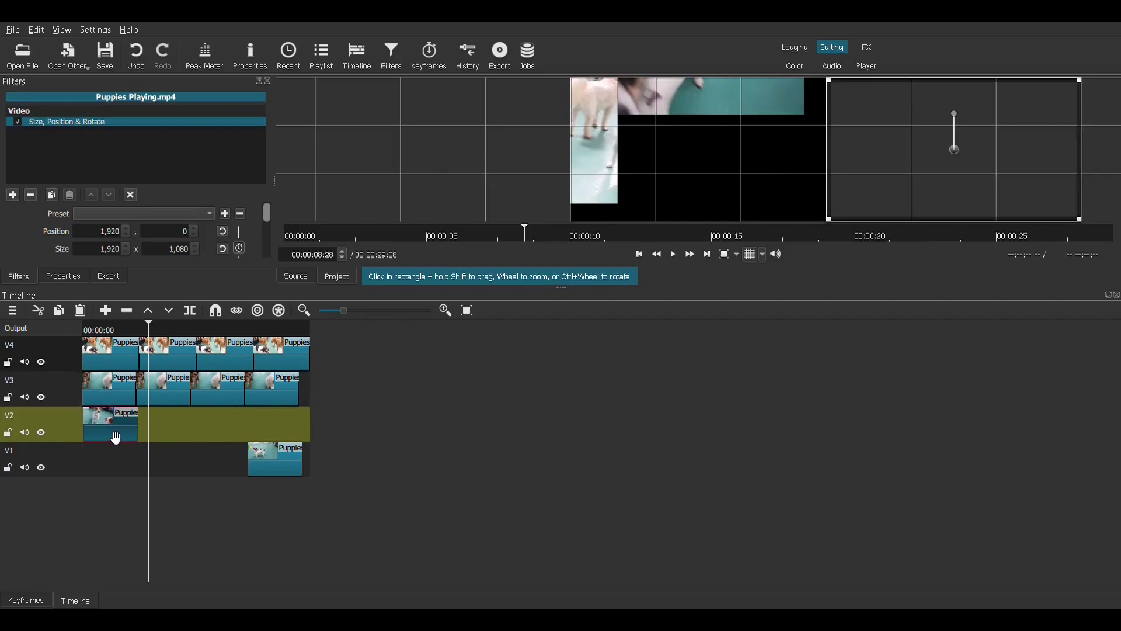
{"action": "right_click", "coordinate": [126, 435]}
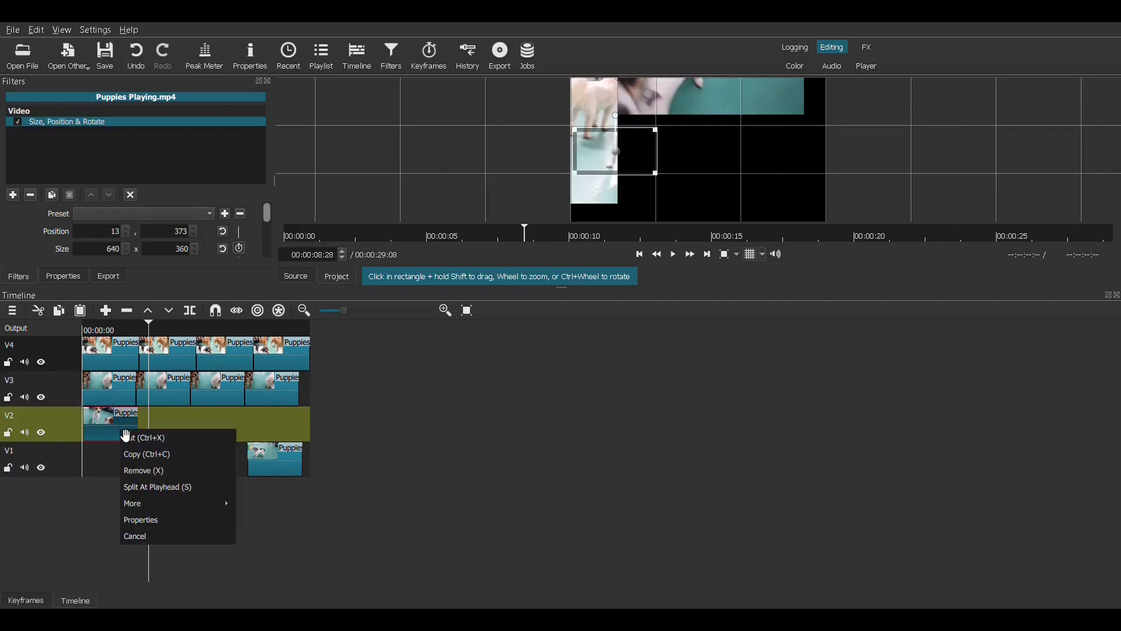
{"action": "left_click", "coordinate": [154, 451]}
- Paste two copies after the first V2 clip and remove the gap between them
{"action": "left_click", "coordinate": [153, 419]}
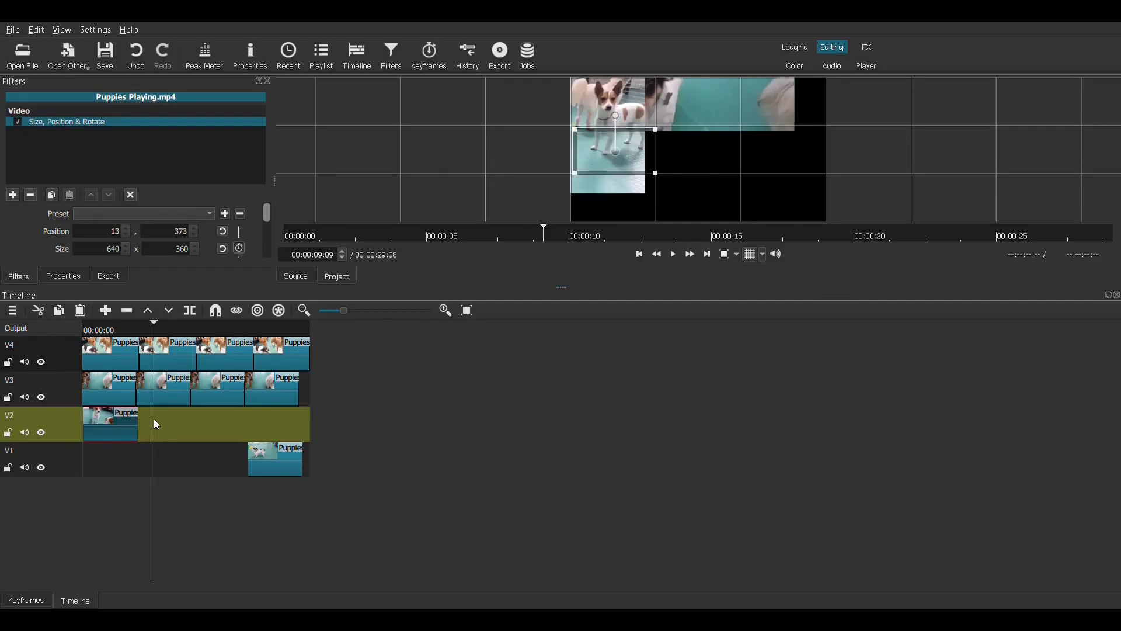
{"action": "key", "text": "ctrl+v"}
{"action": "key", "text": "ctrl+v"}
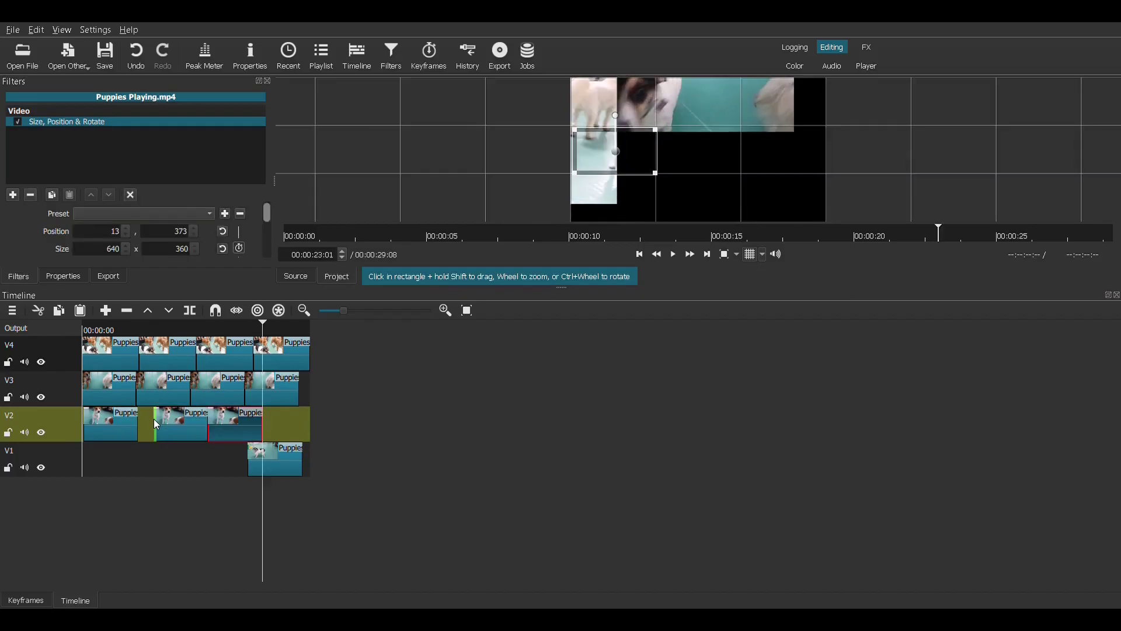
{"action": "key", "text": "ctrl+v"}
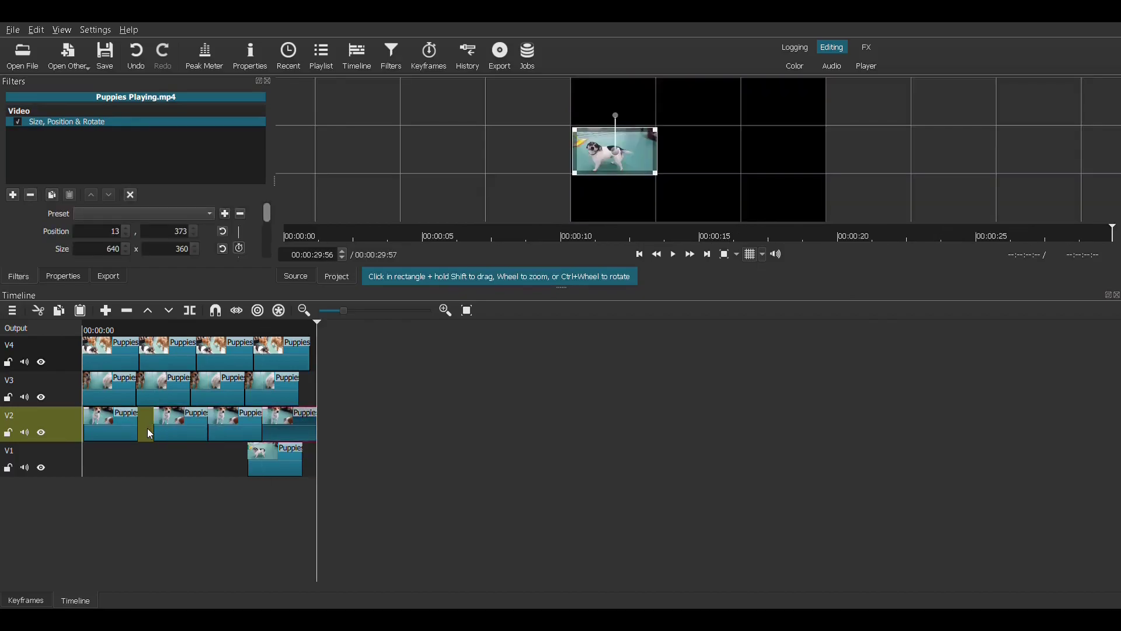
{"action": "right_click", "coordinate": [147, 429]}
{"action": "left_click", "coordinate": [163, 468]}
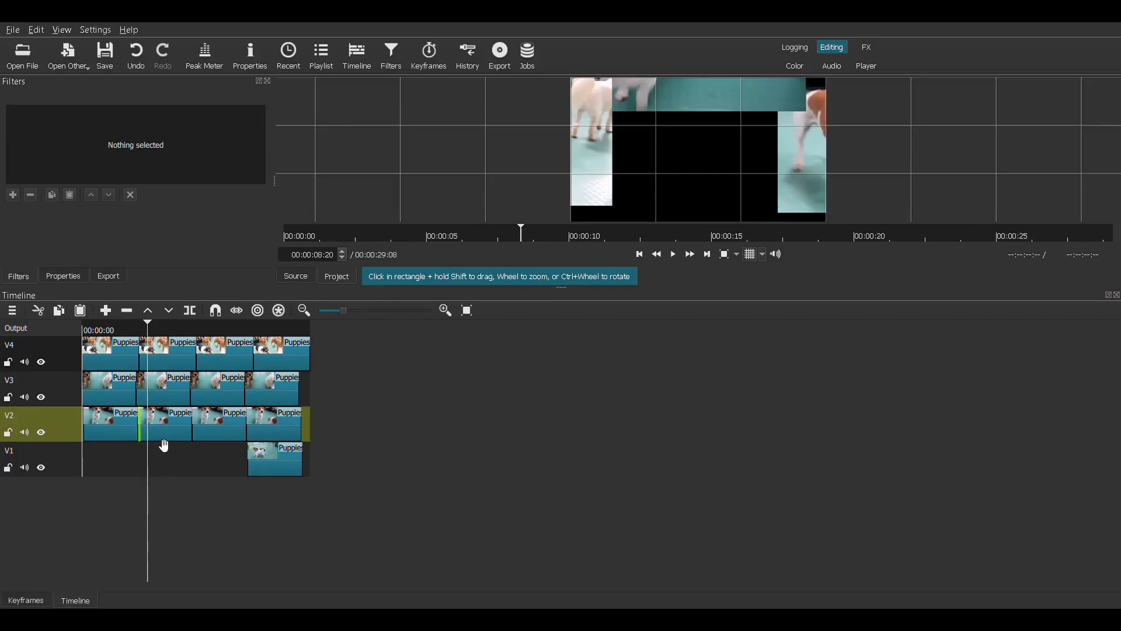
- Drag the V1 puppies clip to the track start and copy it
{"action": "left_click", "coordinate": [270, 466]}
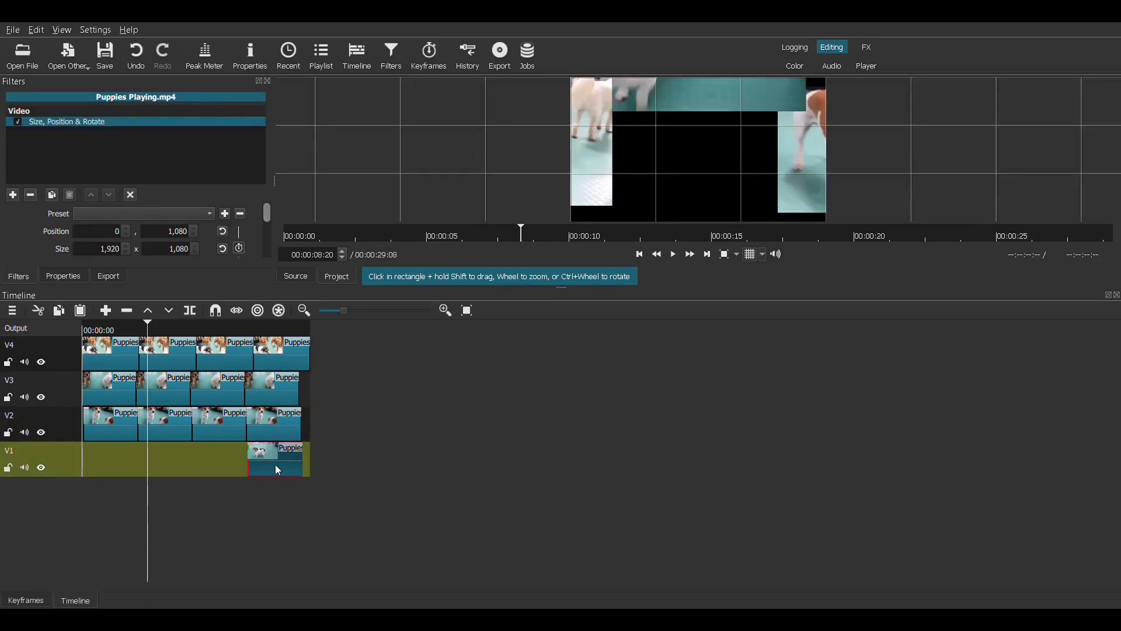
{"action": "left_click_drag", "start_coordinate": [282, 467], "coordinate": [102, 468]}
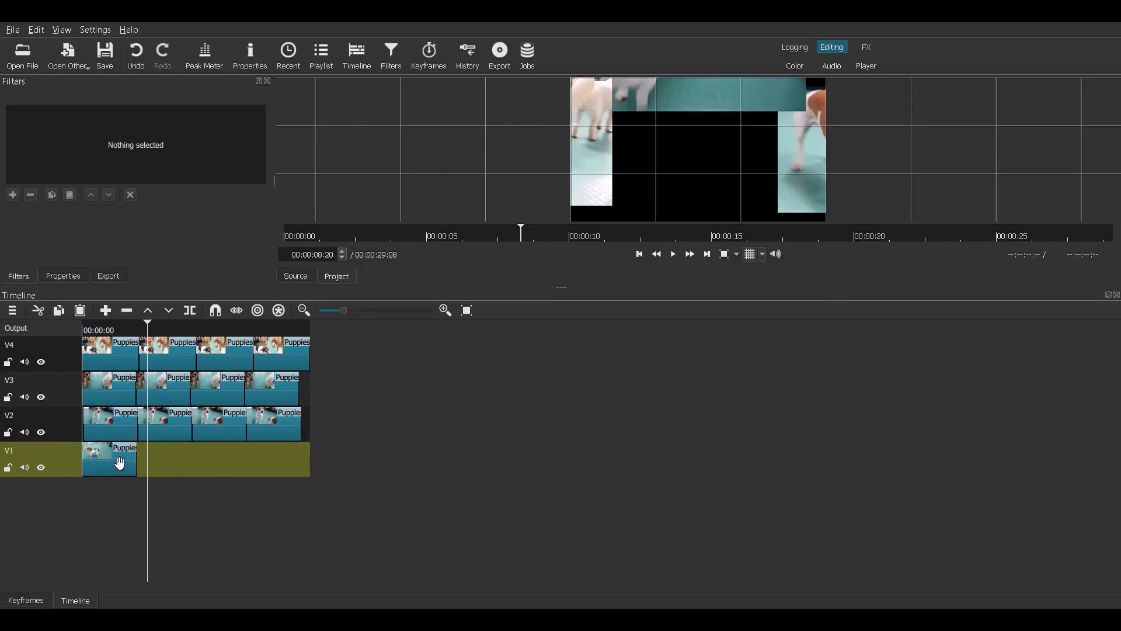
{"action": "right_click", "coordinate": [114, 458]}
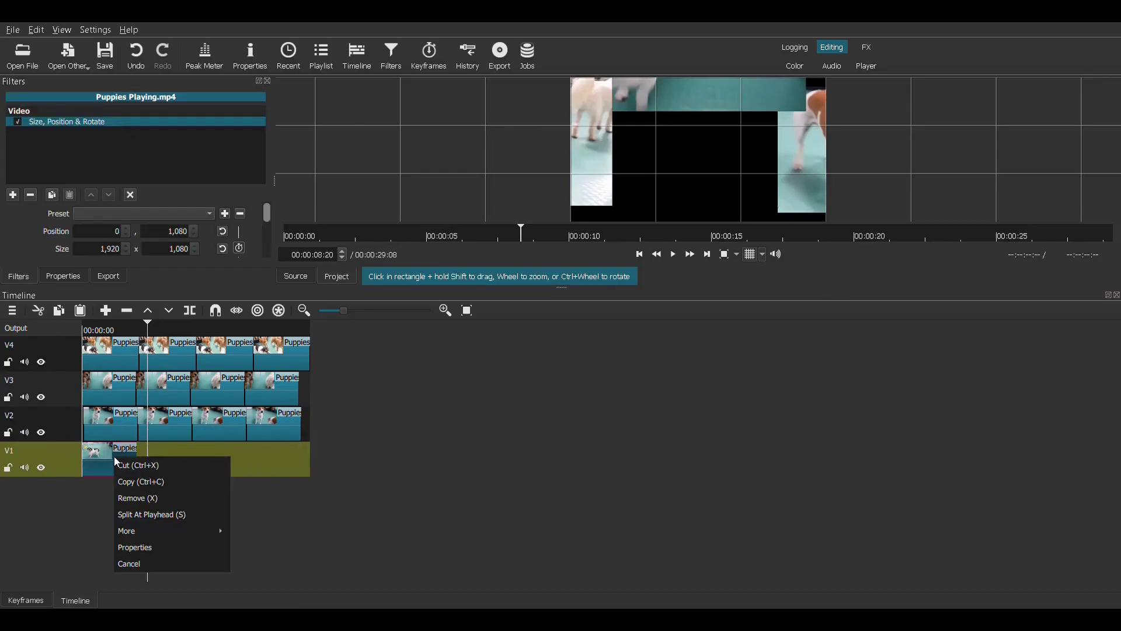
{"action": "left_click", "coordinate": [139, 484]}
- Paste two copies onto V1 and remove the gap so the clips close up
{"action": "left_click", "coordinate": [170, 459]}
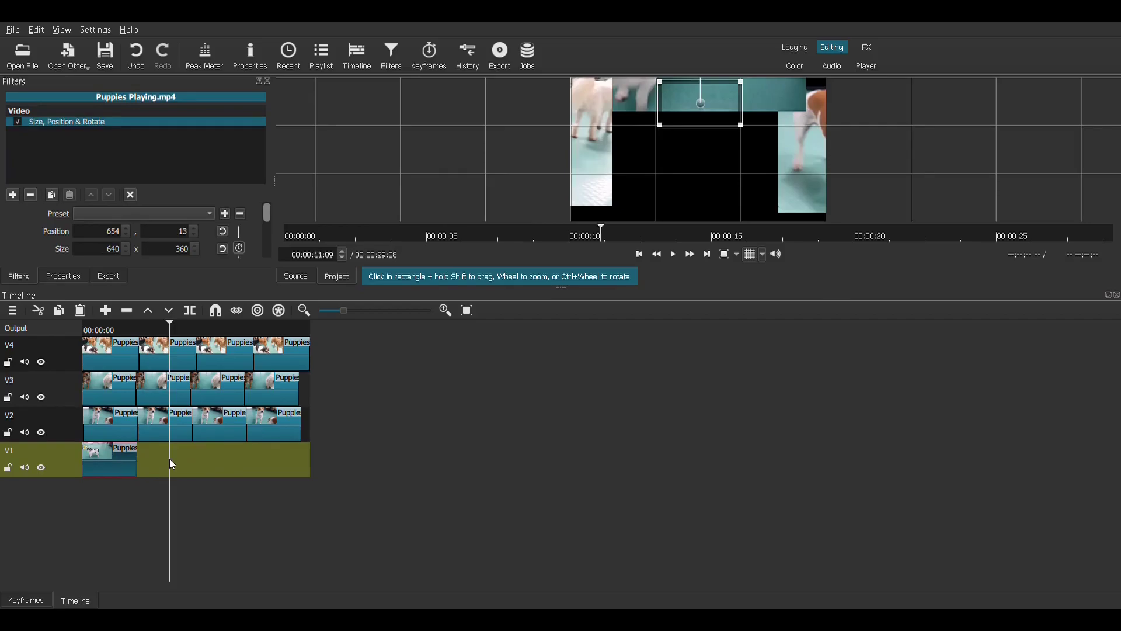
{"action": "key", "text": "ctrl+v"}
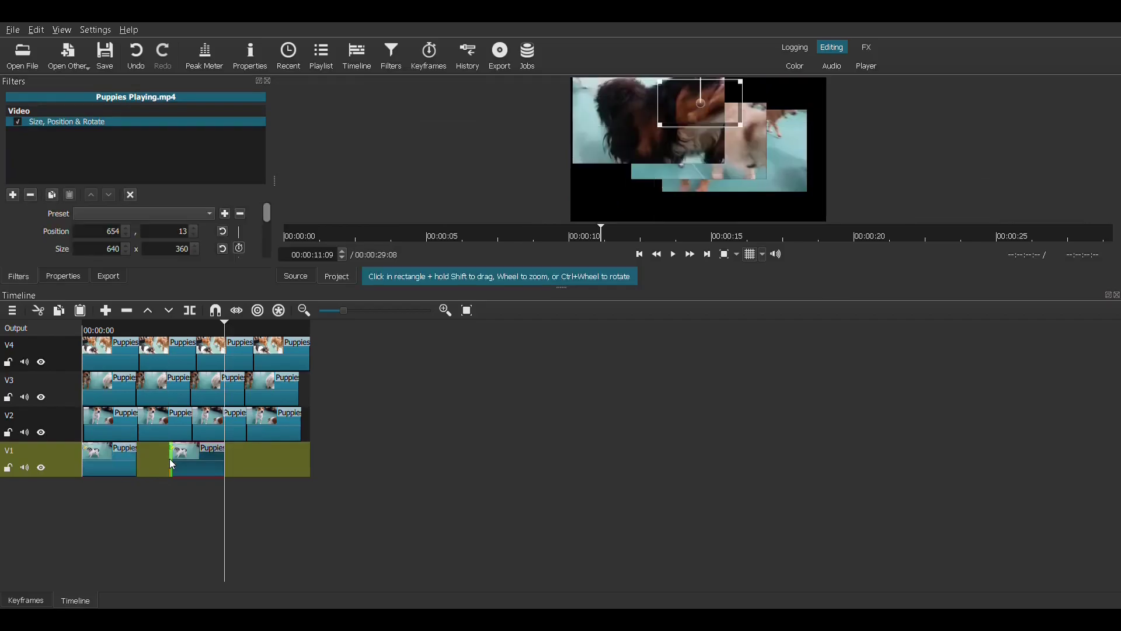
{"action": "key", "text": "ctrl+v"}
{"action": "key", "text": "ctrl+v"}
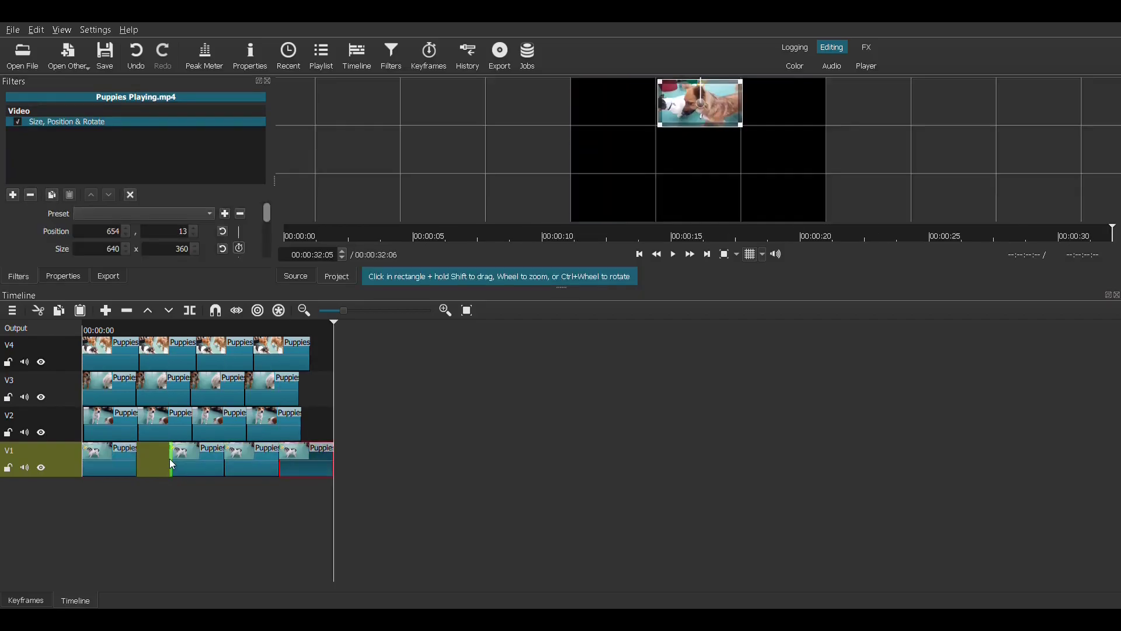
{"action": "left_click", "coordinate": [149, 460]}
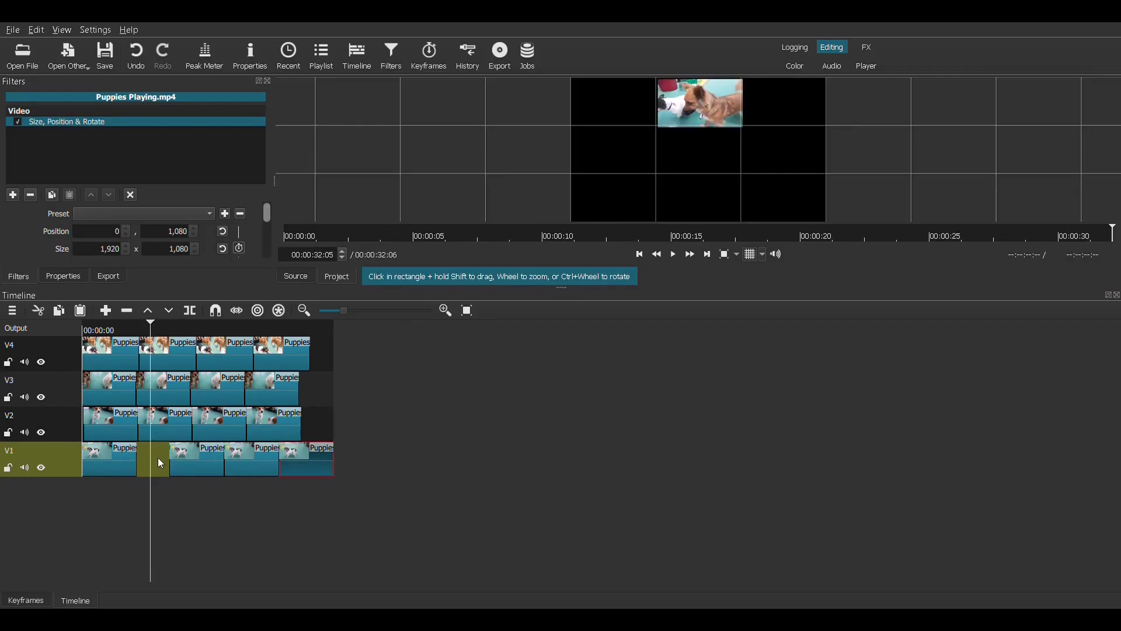
{"action": "right_click", "coordinate": [160, 457]}
{"action": "left_click", "coordinate": [176, 495]}
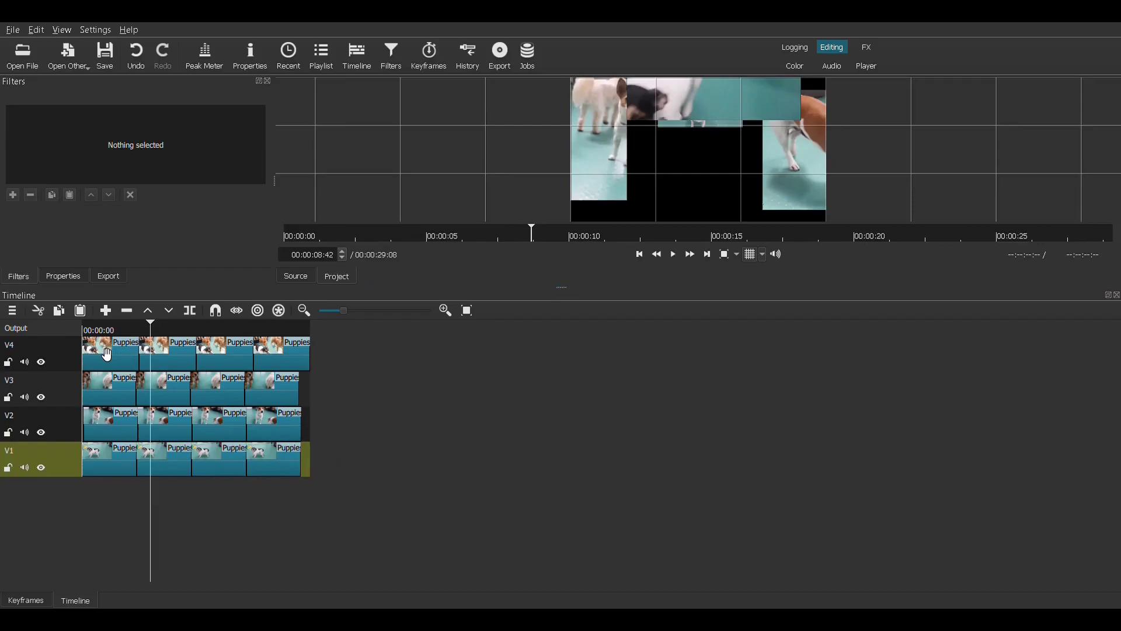
- Rewind to the start and play the four-tile composition, pausing at 00:00:07:27
{"action": "key", "text": "Up"}
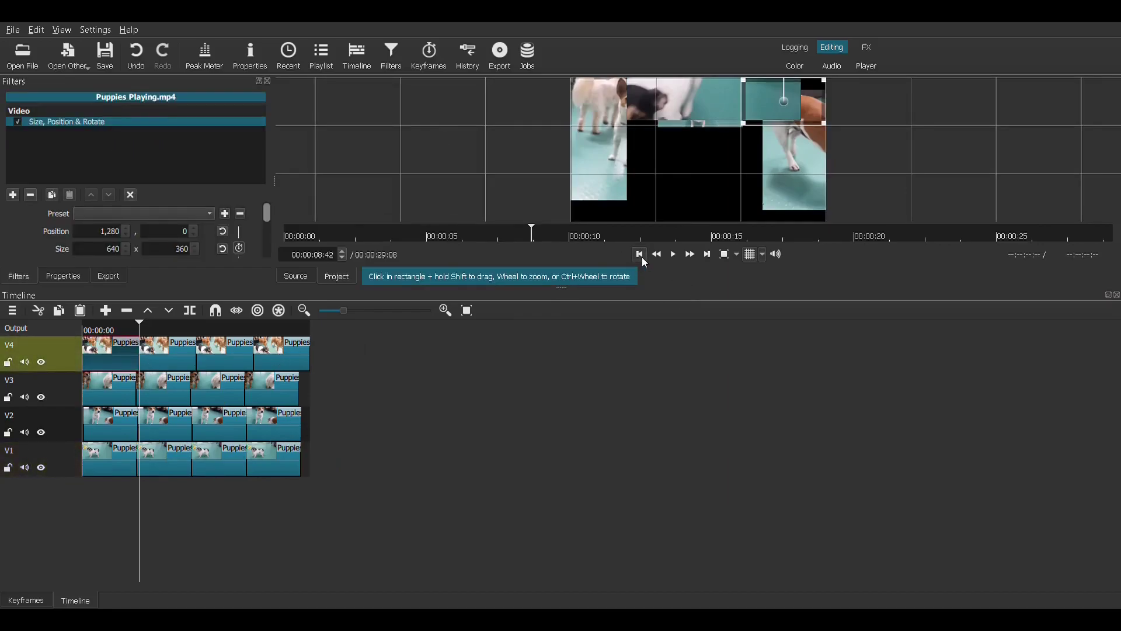
{"action": "left_click", "coordinate": [642, 257]}
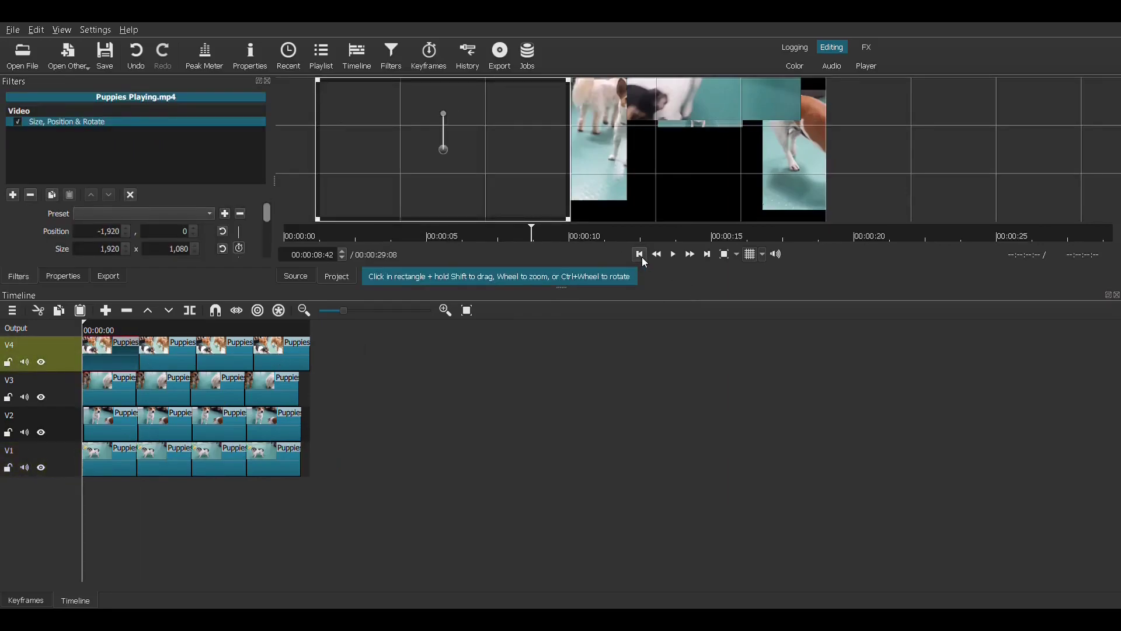
{"action": "left_click", "coordinate": [642, 258]}
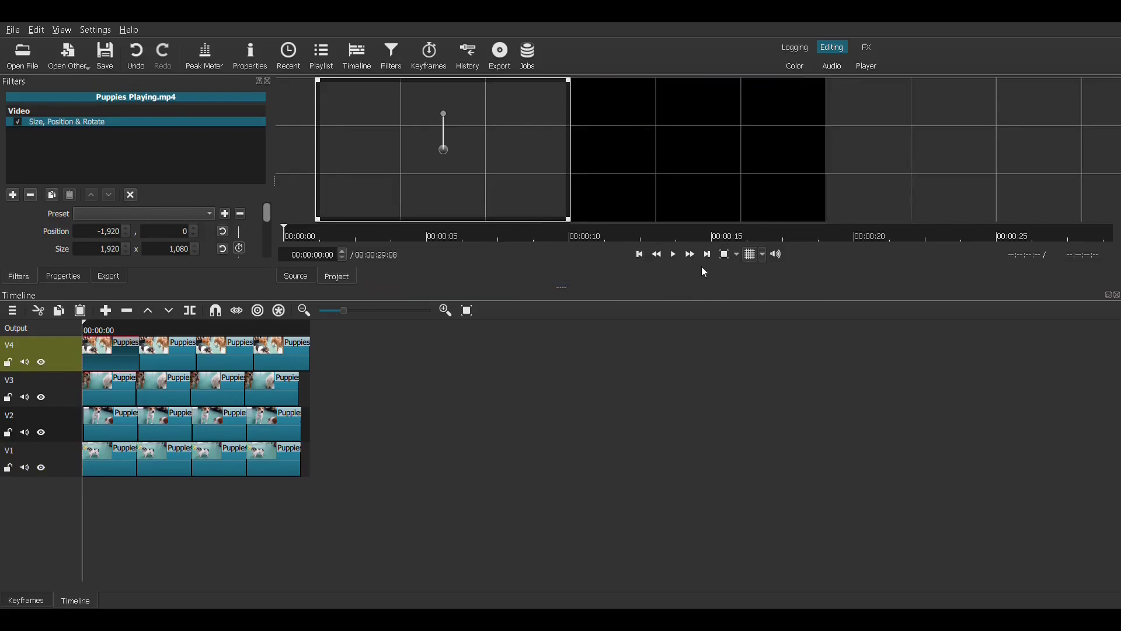
{"action": "left_click", "coordinate": [673, 255]}
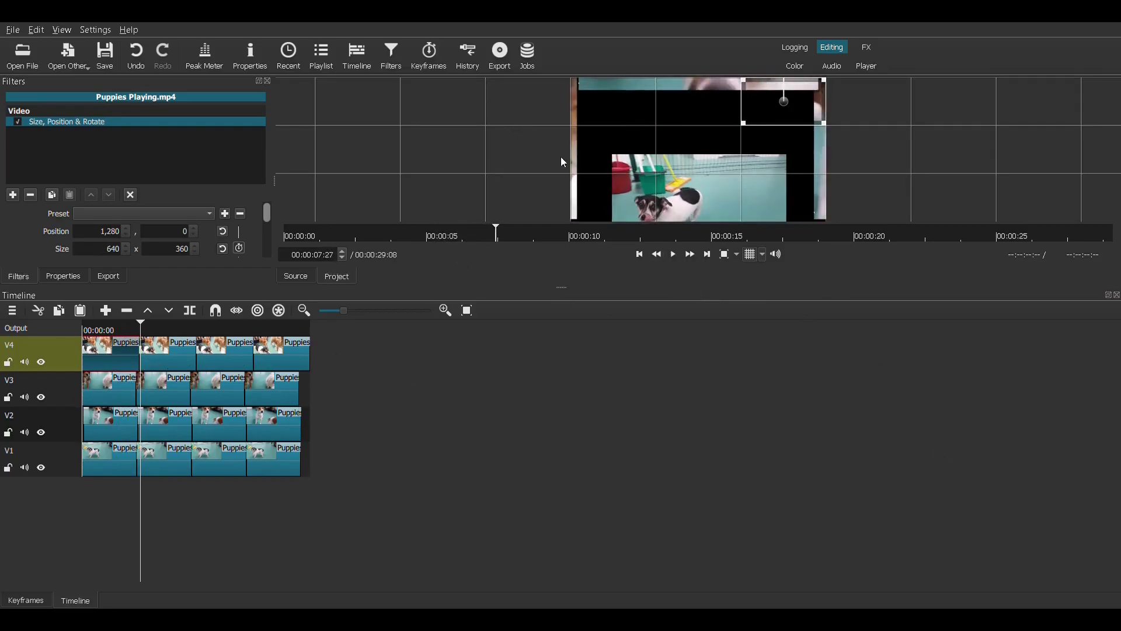
- Open the Export panel's preset list and check the frame at 00:00:11:05
{"action": "left_click", "coordinate": [501, 59]}
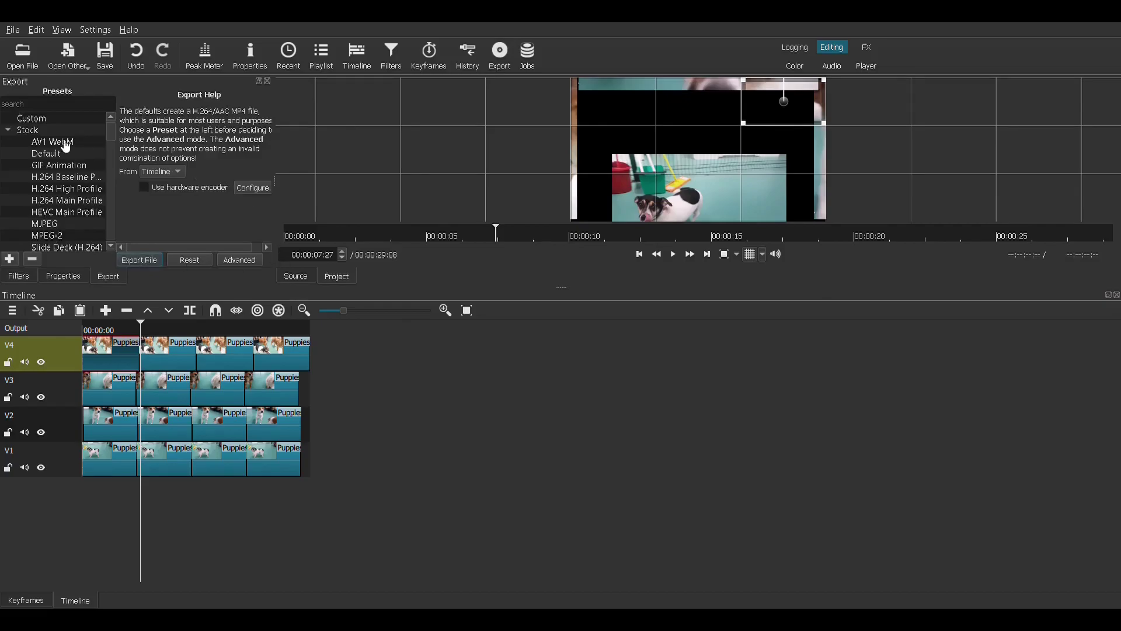
{"action": "left_click", "coordinate": [169, 423]}
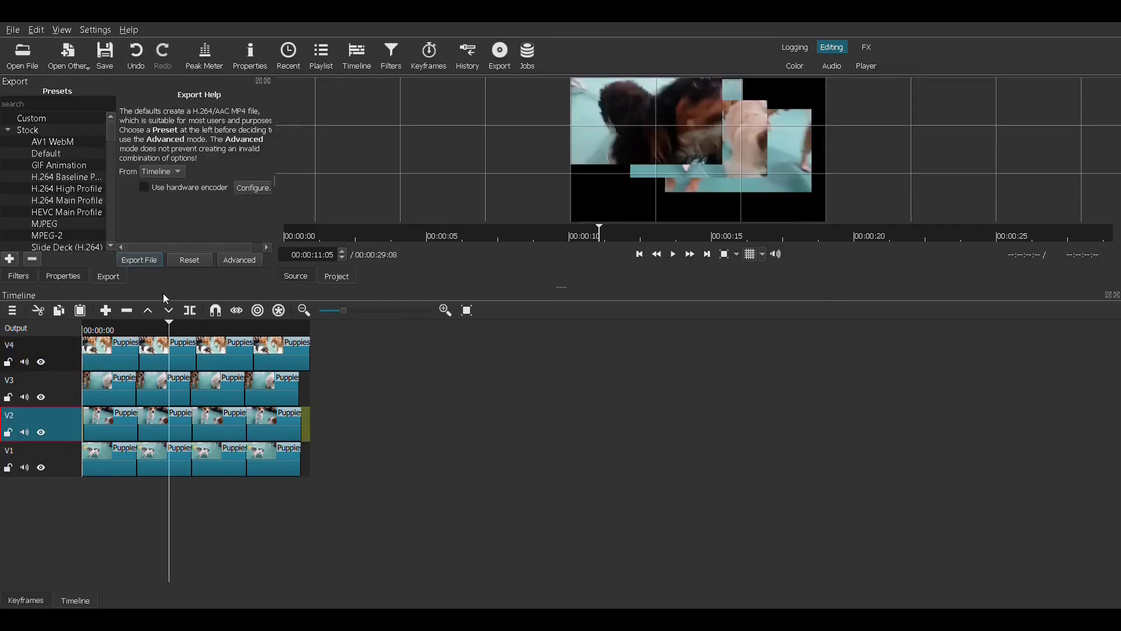